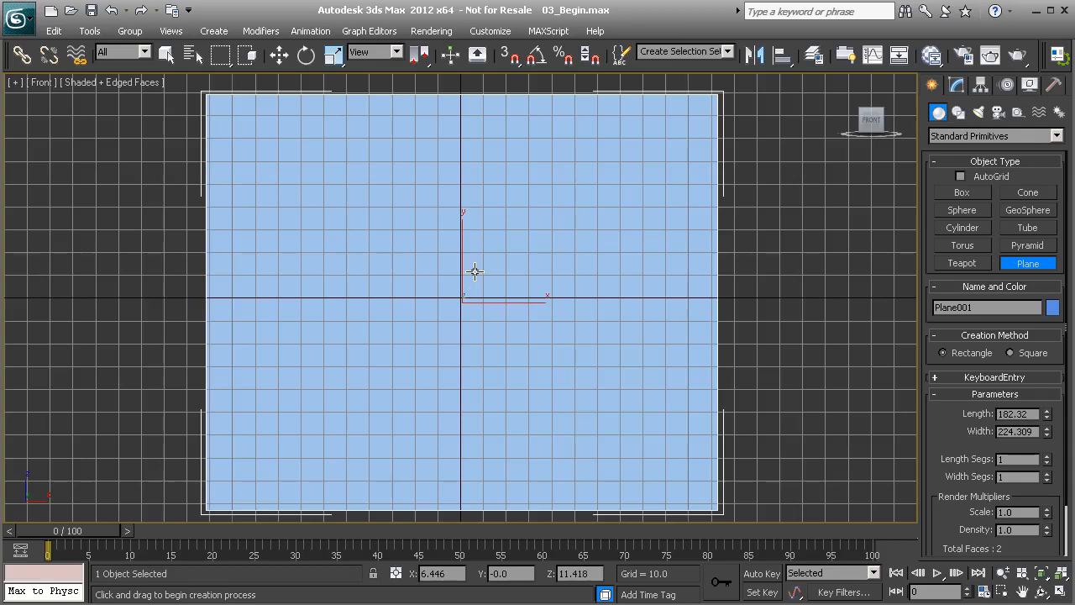
# - Finish creating the plane and check the pixel dimensions of the Prepped_front, Prepped_side and Prepped_back images in the images folder
pyautogui.press('w')
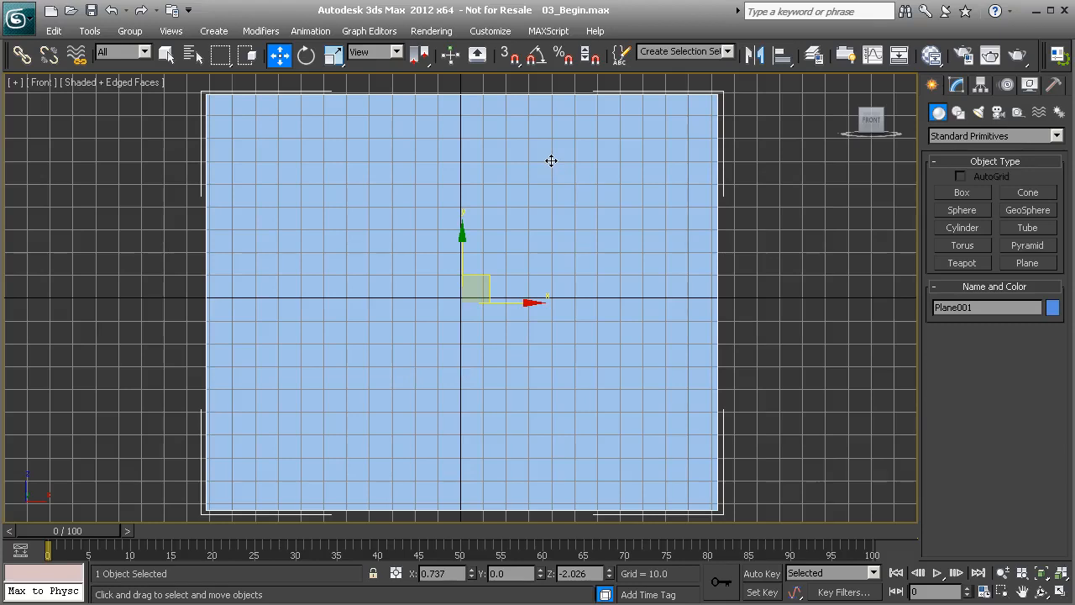
pyautogui.hotkey('alt', 'Tab')
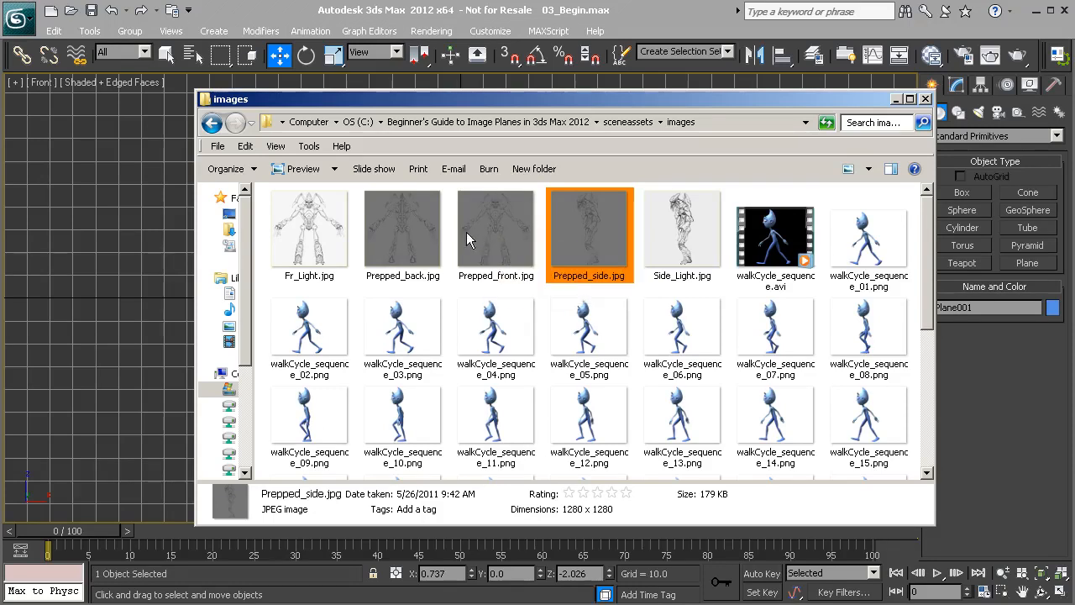
pyautogui.click(494, 228)
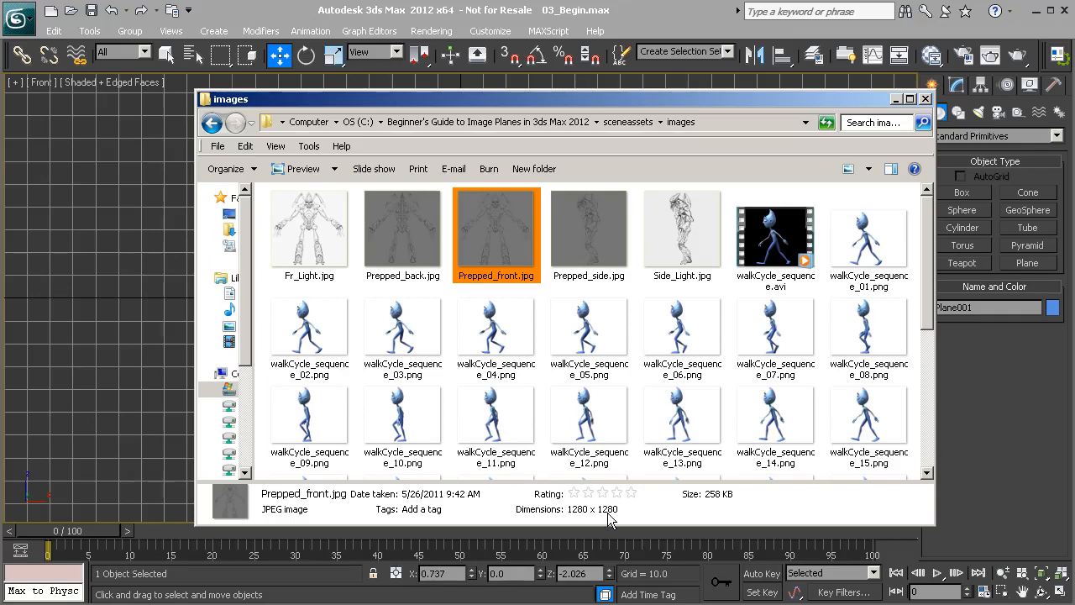
pyautogui.click(586, 244)
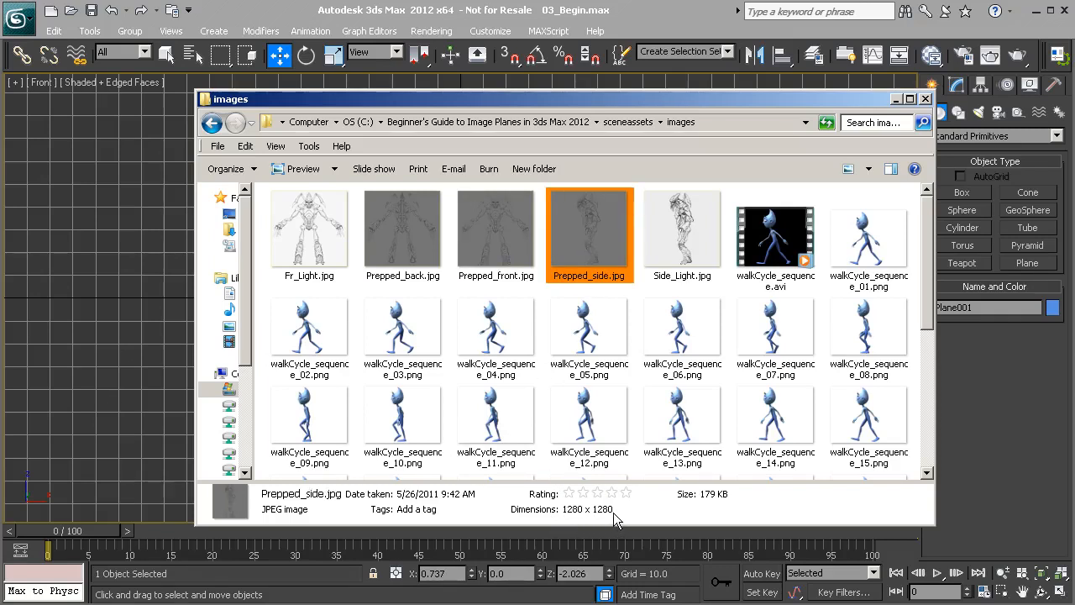
pyautogui.click(413, 251)
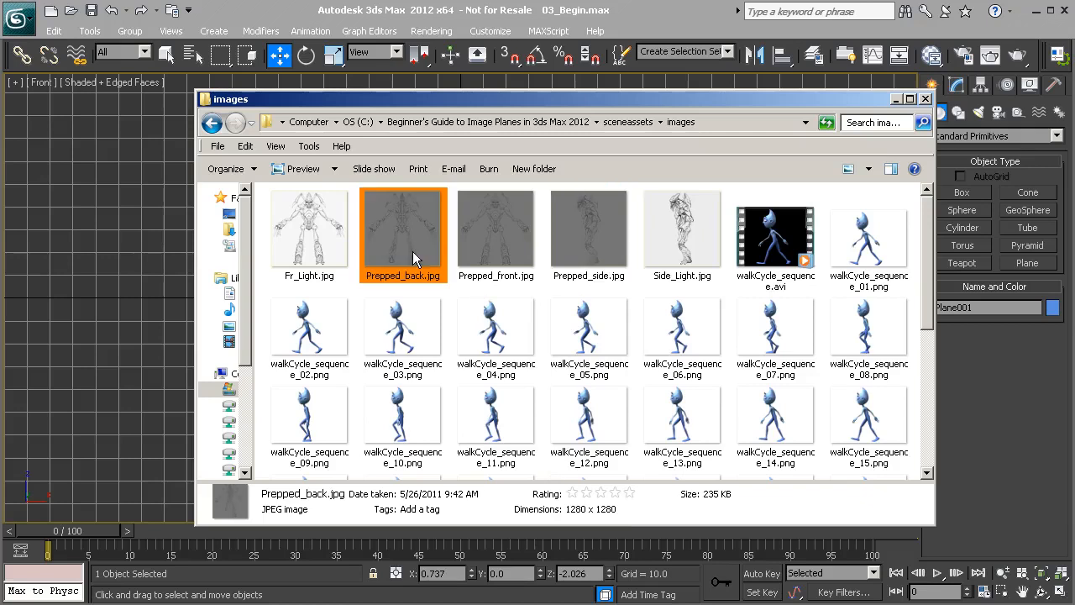
pyautogui.click(499, 247)
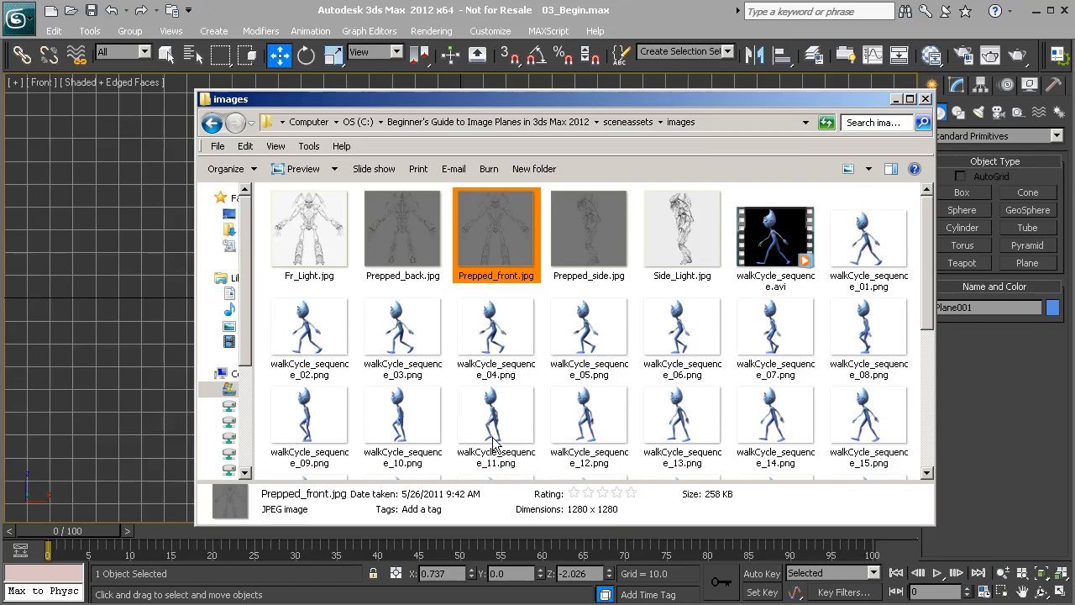
pyautogui.click(926, 100)
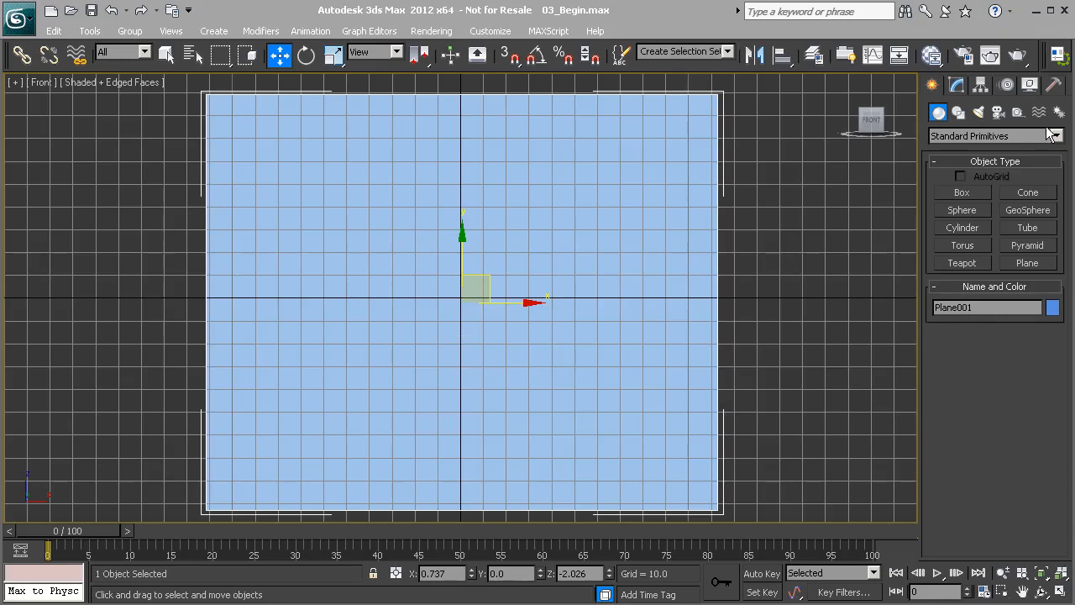
# - Set the plane's length and width to 400 each
pyautogui.click(957, 86)
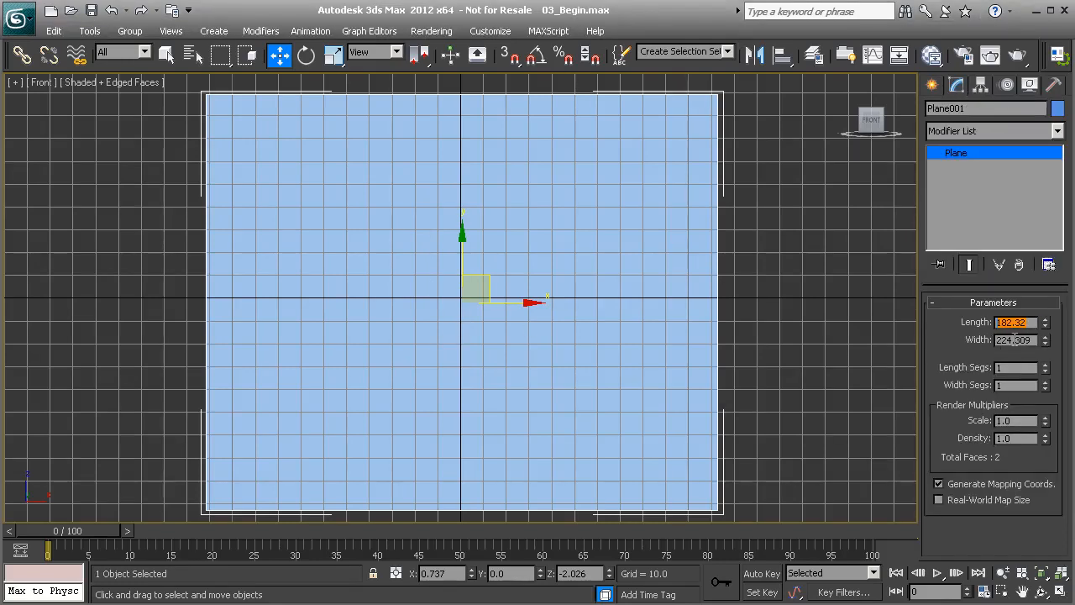
pyautogui.write('400')
pyautogui.press('Tab')
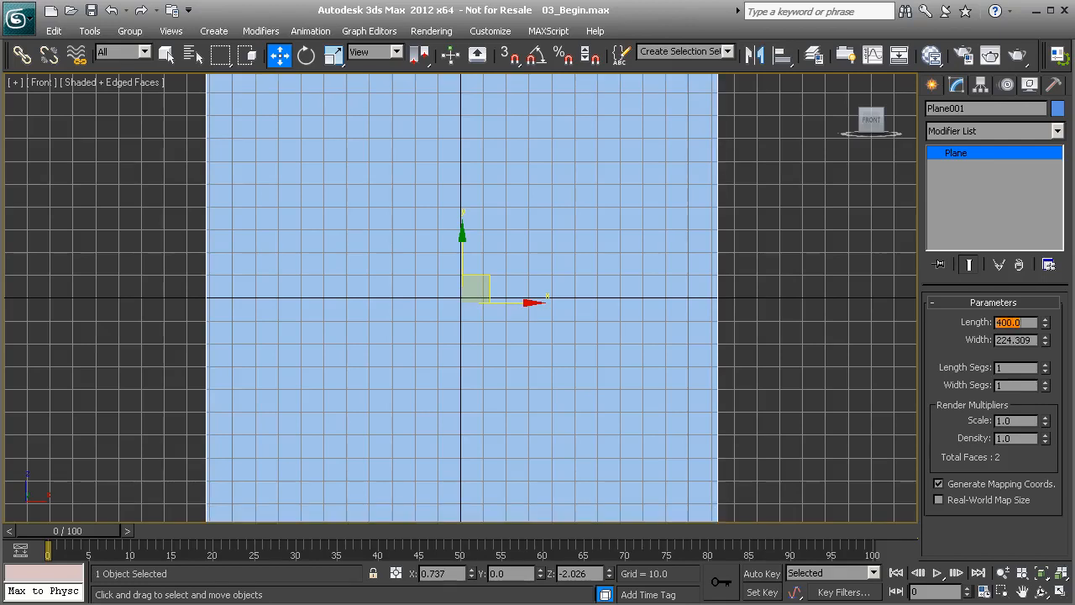
pyautogui.write('400')
pyautogui.press('Return')
pyautogui.scroll(-3, 506, 304)
pyautogui.scroll(-3, 466, 299)
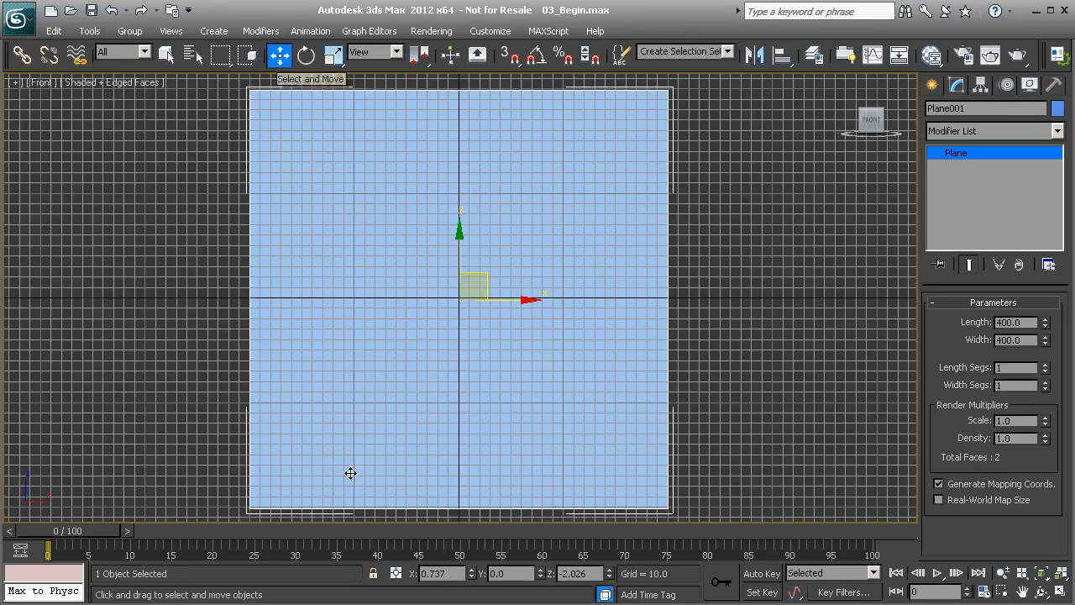
# - Centre the plane on the world origin by setting its X and Z positions to 0
pyautogui.click(445, 573)
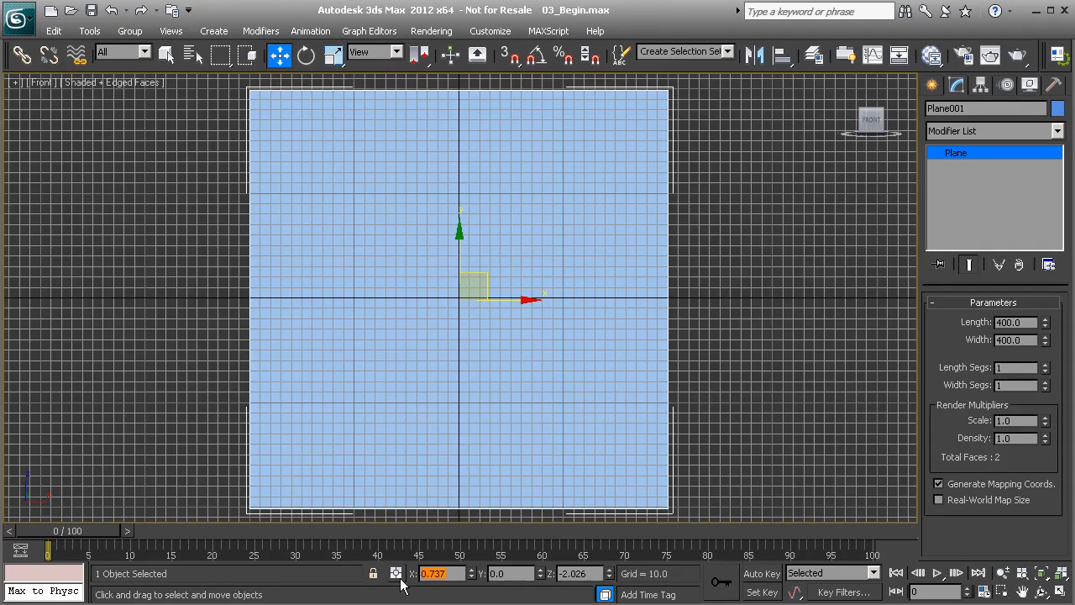
pyautogui.write('0')
pyautogui.click(589, 575)
pyautogui.write('0')
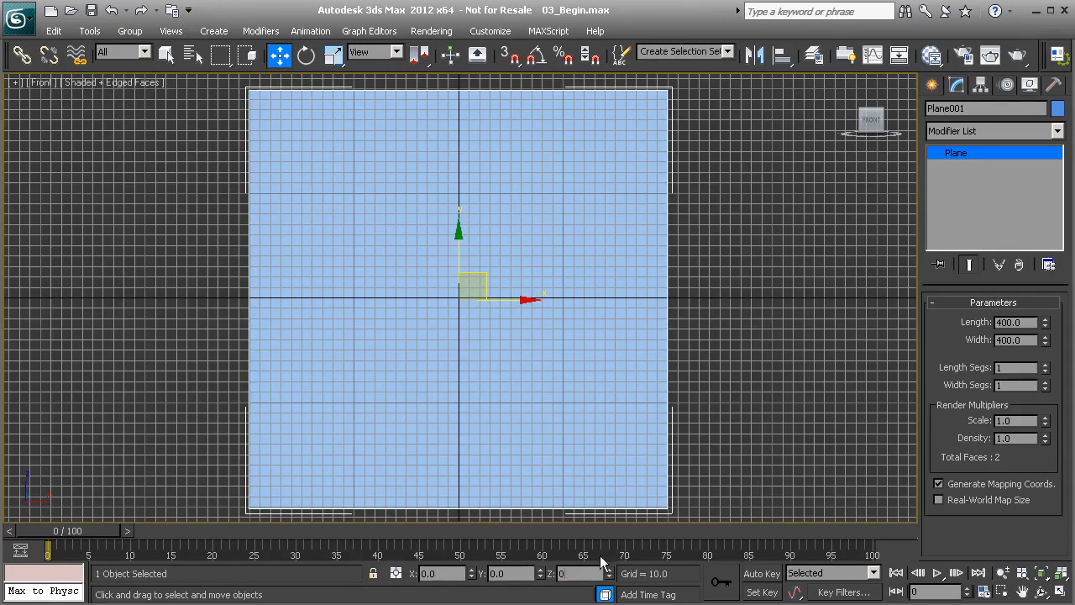
pyautogui.press('Return')
pyautogui.click(690, 330)
pyautogui.click(421, 185)
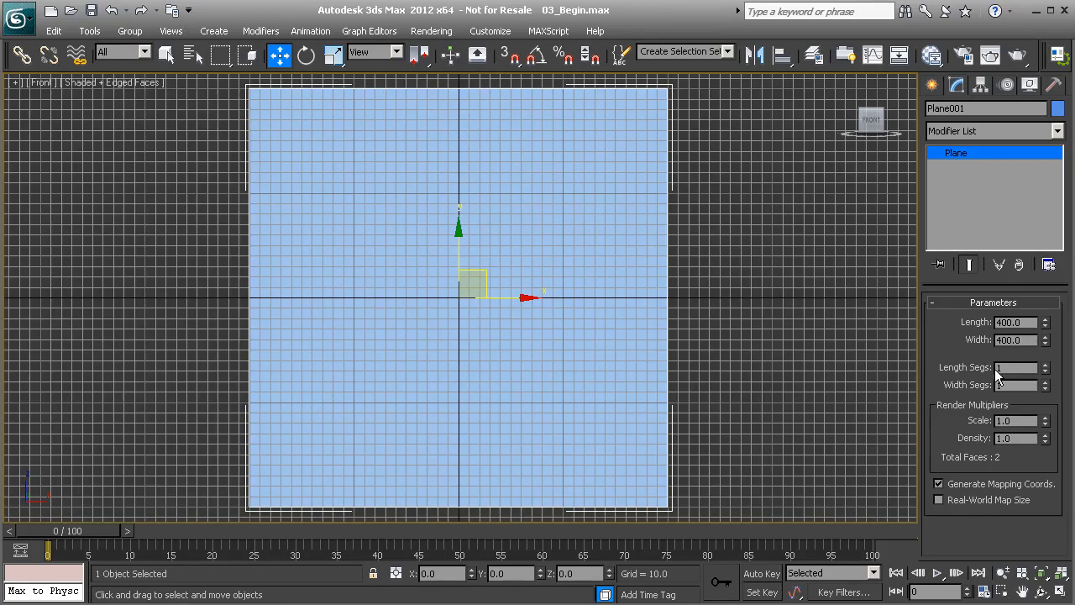
# - Set the plane's length and width segments to 4 each
pyautogui.click(1044, 364)
pyautogui.click(1045, 364)
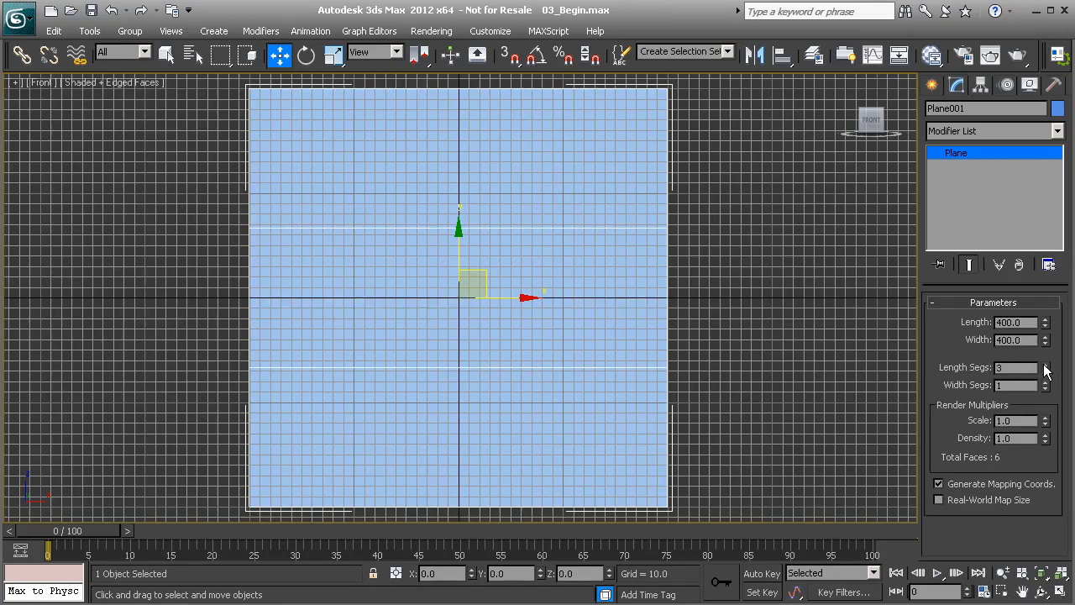
pyautogui.click(1045, 363)
pyautogui.click(1044, 382)
pyautogui.click(1044, 382)
pyautogui.click(1045, 382)
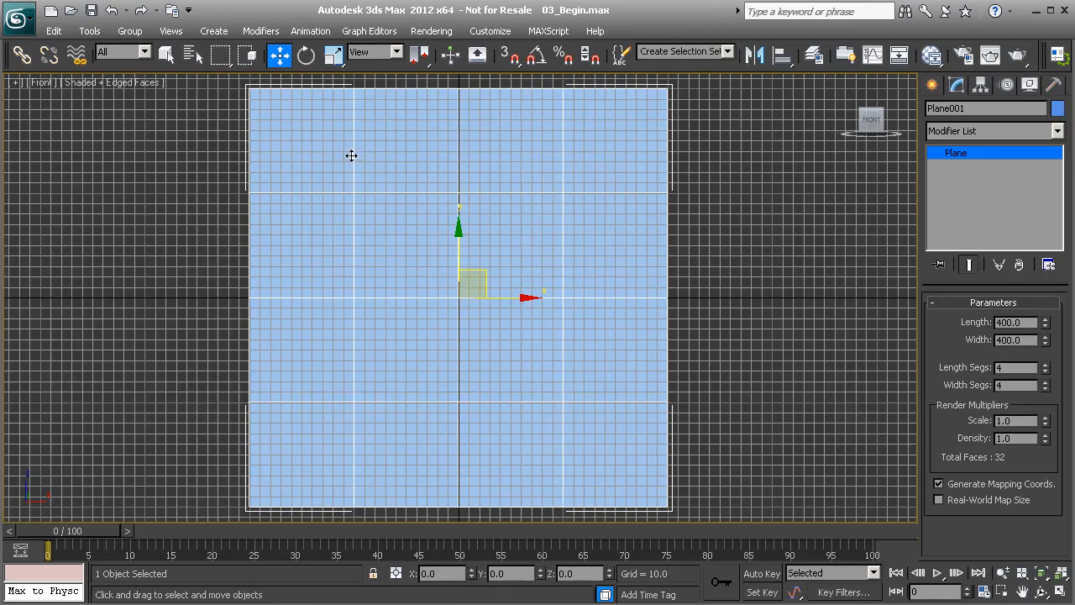
# - Hide the grid in the Front viewport and review the viewport's shading options
pyautogui.press('g')
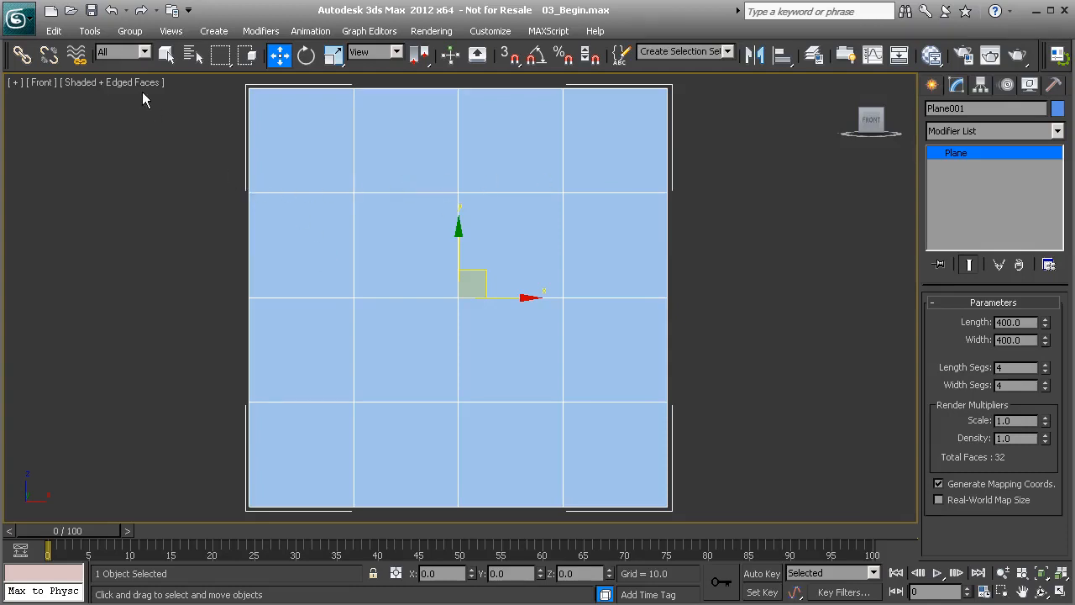
pyautogui.click(97, 84)
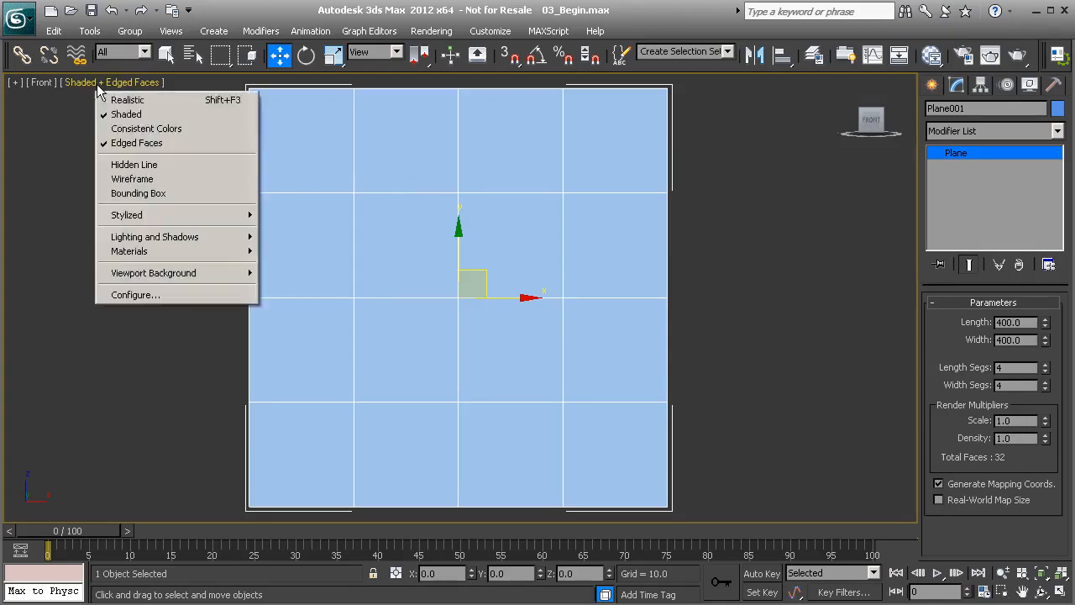
pyautogui.click(165, 351)
pyautogui.click(371, 247)
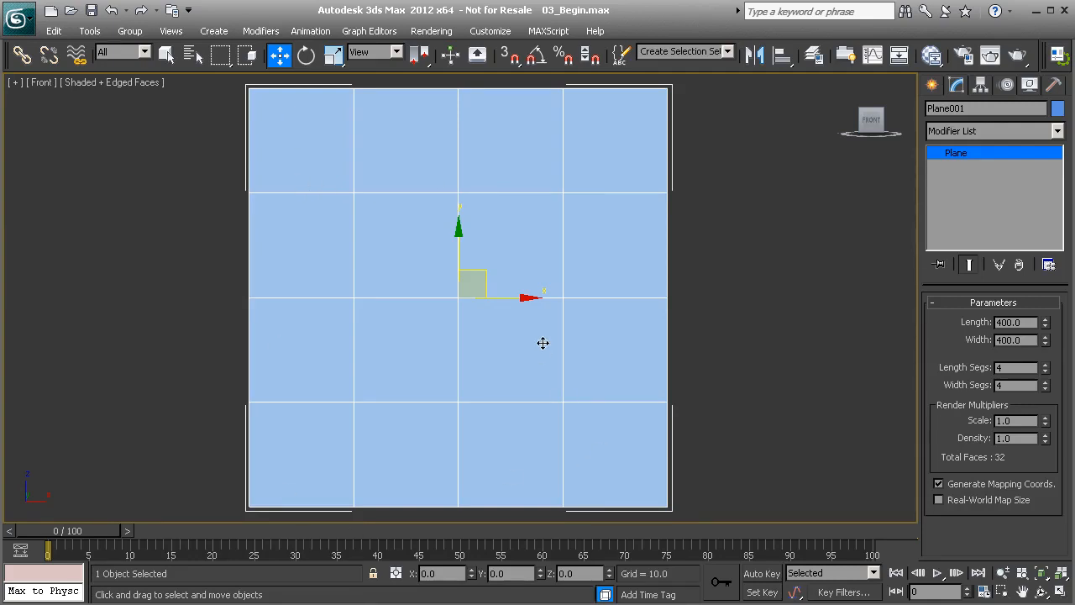
# - Reduce the plane's length and width segments to 1 each
pyautogui.click(1045, 372)
pyautogui.click(1045, 371)
pyautogui.click(1045, 372)
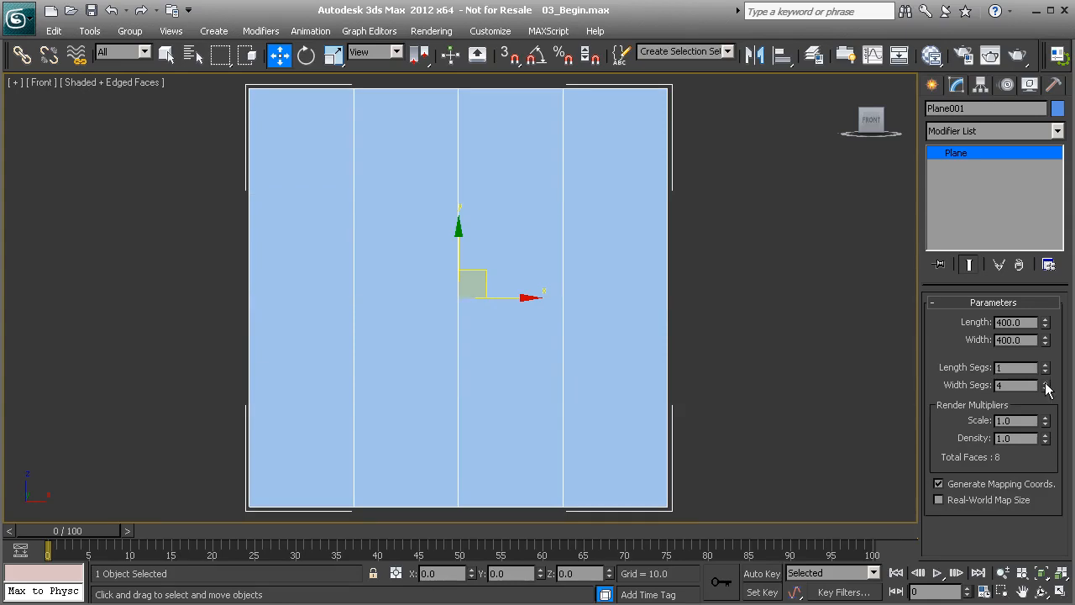
pyautogui.click(1046, 388)
pyautogui.click(1046, 389)
pyautogui.click(1046, 388)
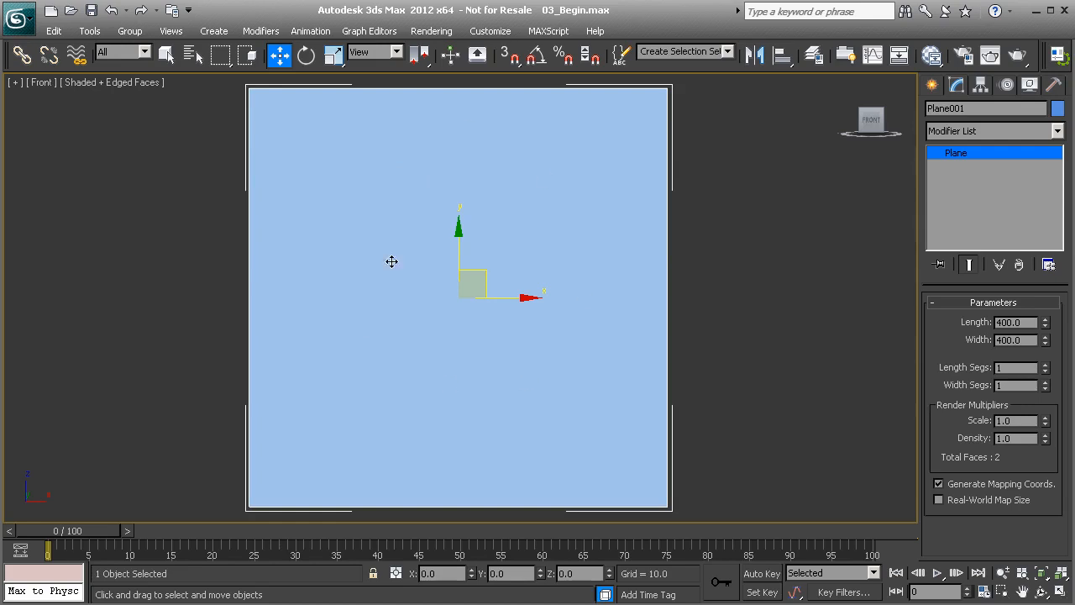
# - Change the plane's object colour to black, check its edges while deselected, and reselect the plane
pyautogui.click(1057, 109)
pyautogui.click(666, 346)
pyautogui.click(631, 400)
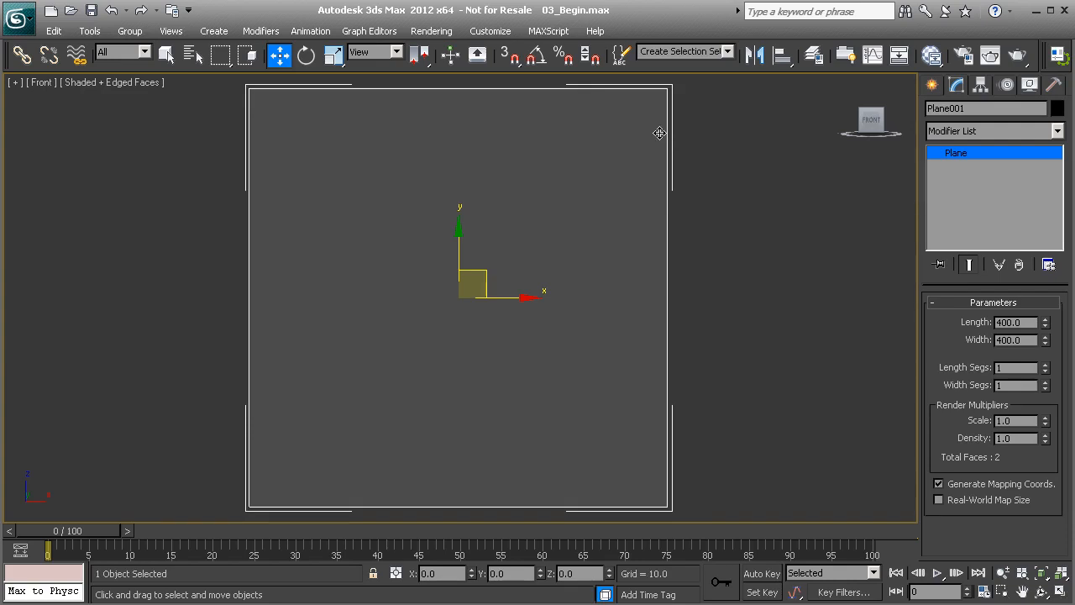
pyautogui.click(686, 195)
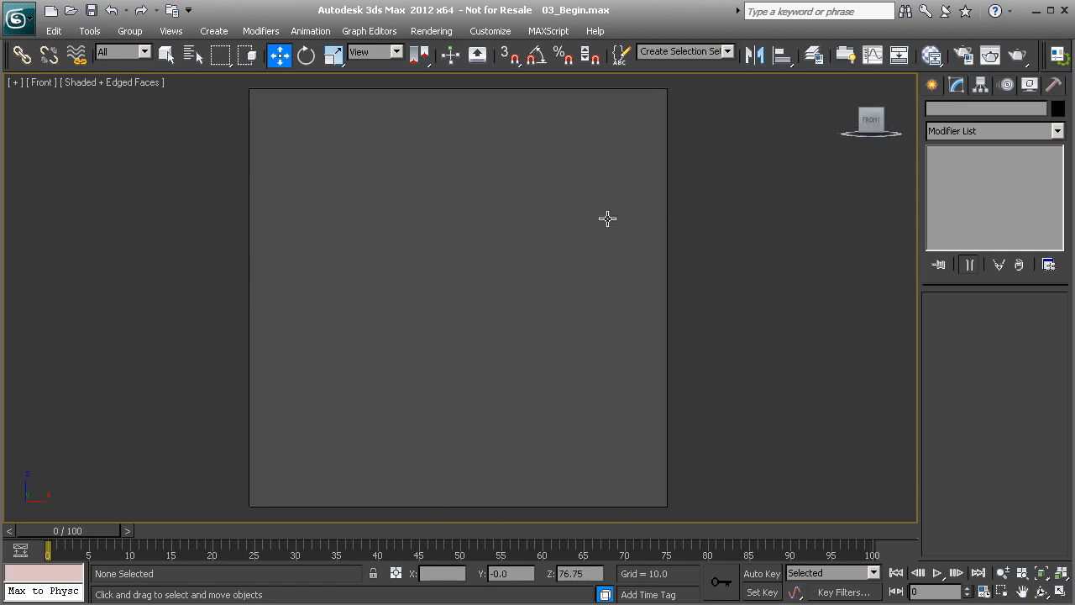
pyautogui.click(555, 221)
pyautogui.click(556, 220)
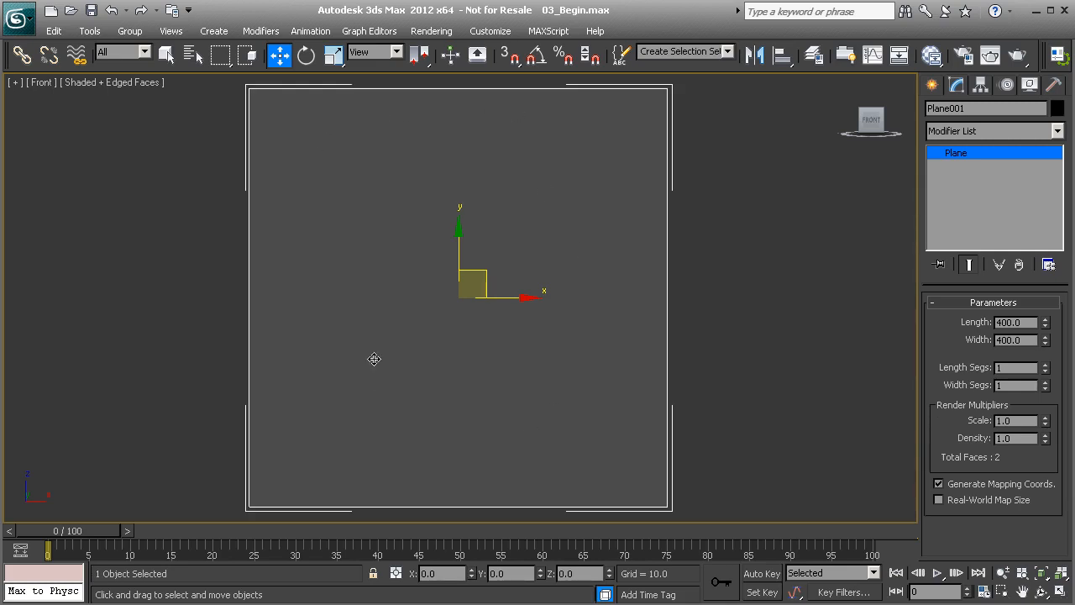
# - Create a Standard material in the Slate Material Editor and show its parameters
pyautogui.click(931, 55)
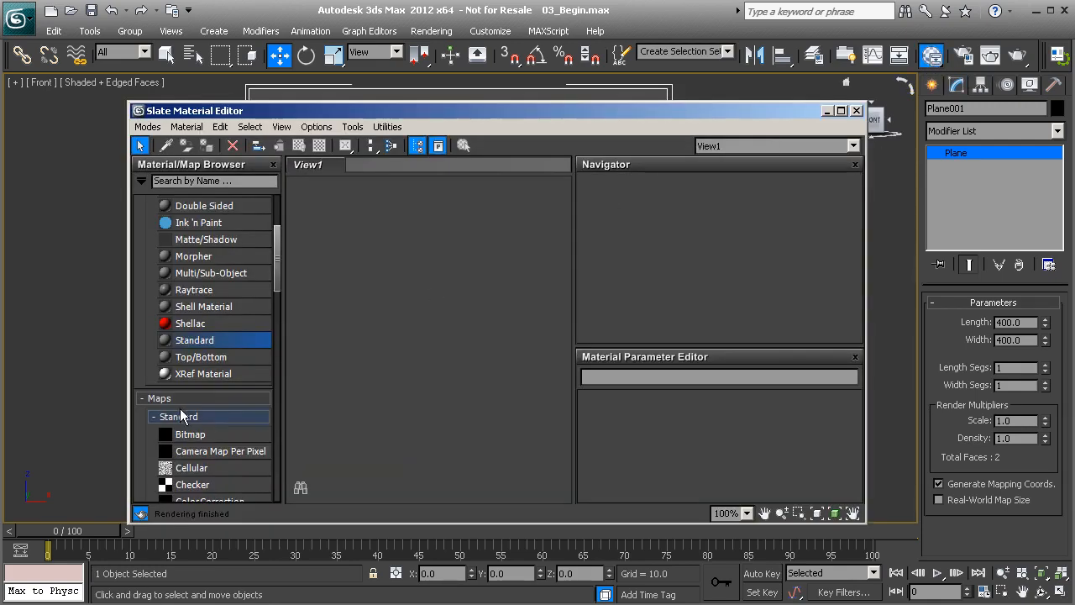
pyautogui.moveTo(174, 340); pyautogui.dragTo(426, 235)
pyautogui.doubleClick(407, 267)
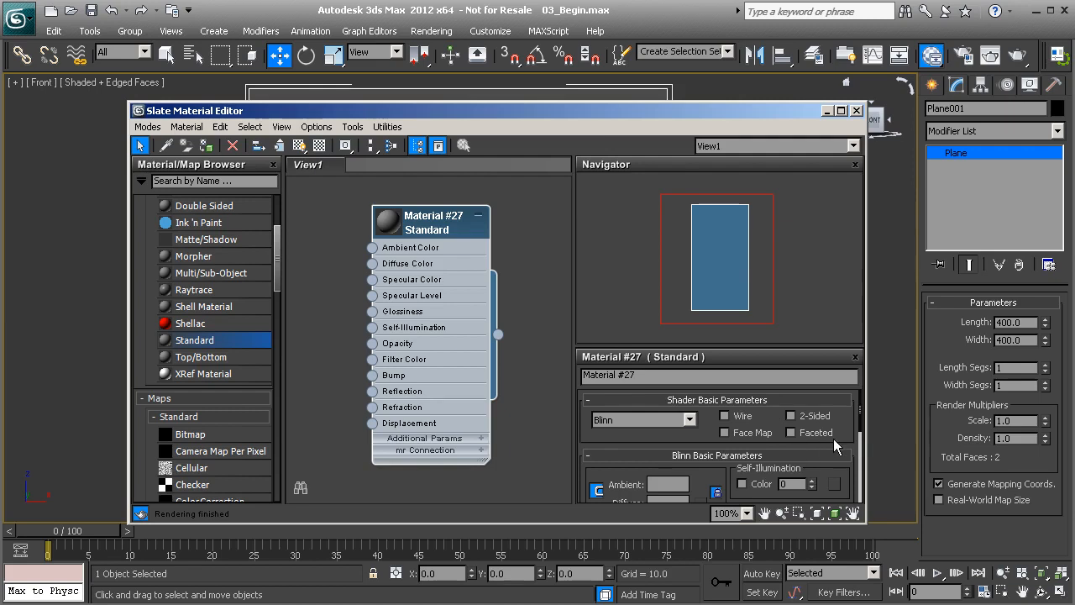
# - Load Prepped_front.jpg as a Bitmap map in the material's Diffuse colour slot
pyautogui.moveTo(859, 417); pyautogui.dragTo(860, 439)
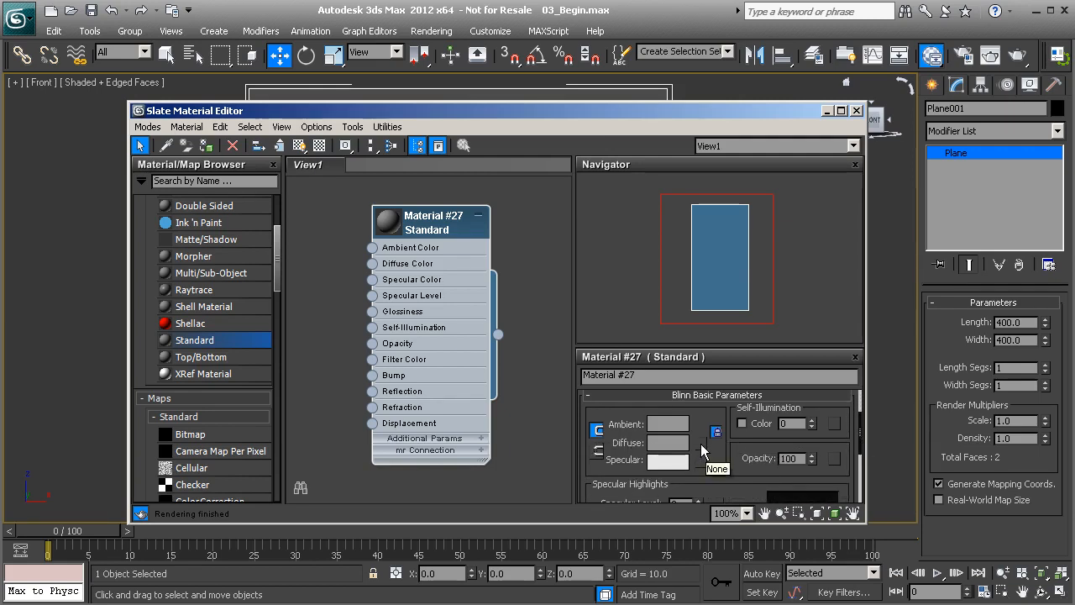
pyautogui.click(701, 444)
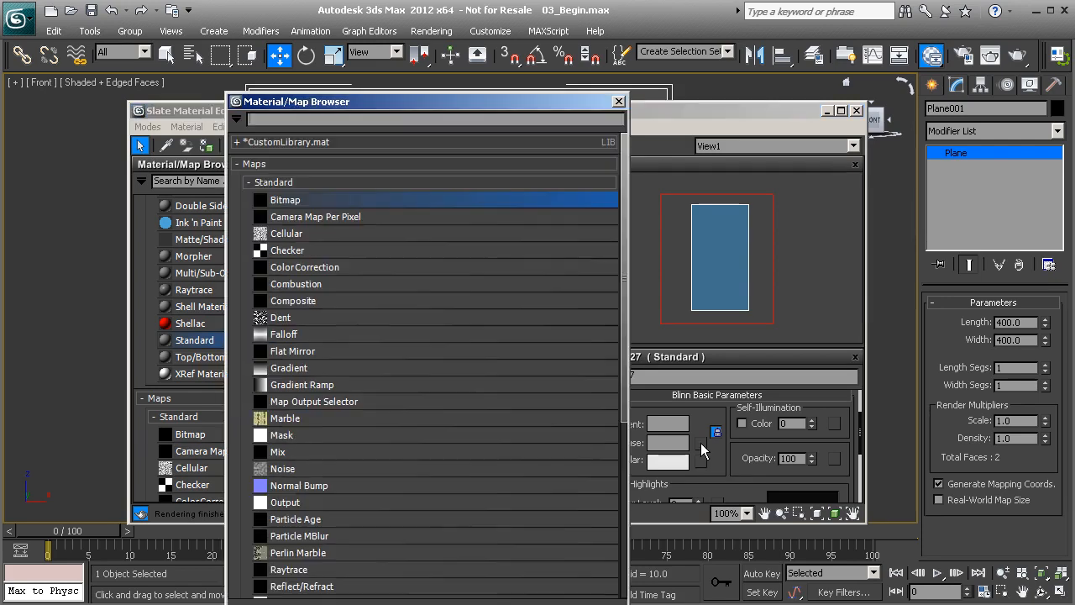
pyautogui.doubleClick(285, 202)
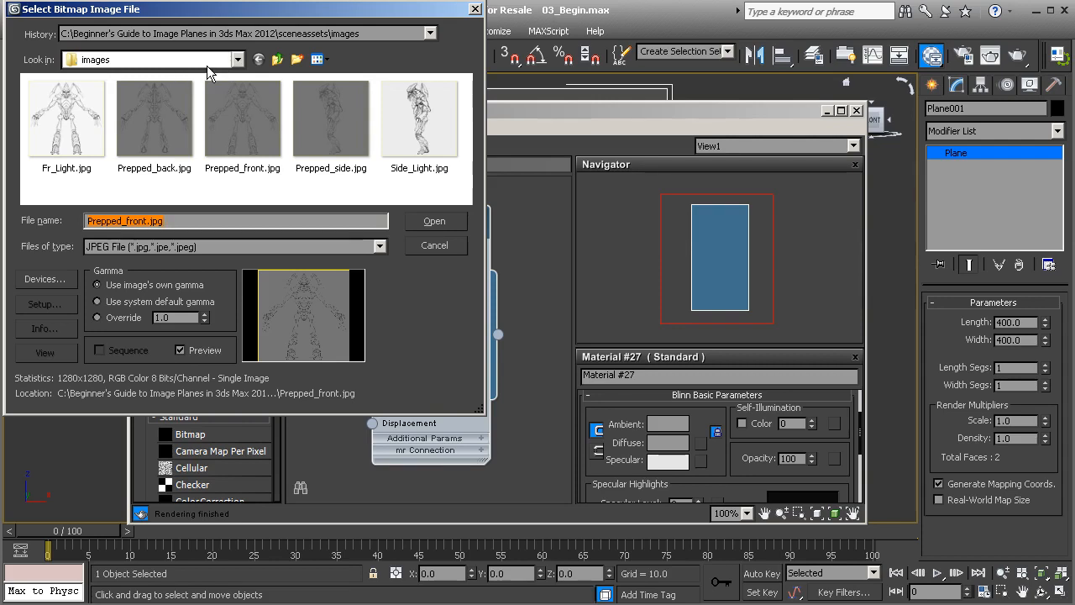
pyautogui.click(261, 151)
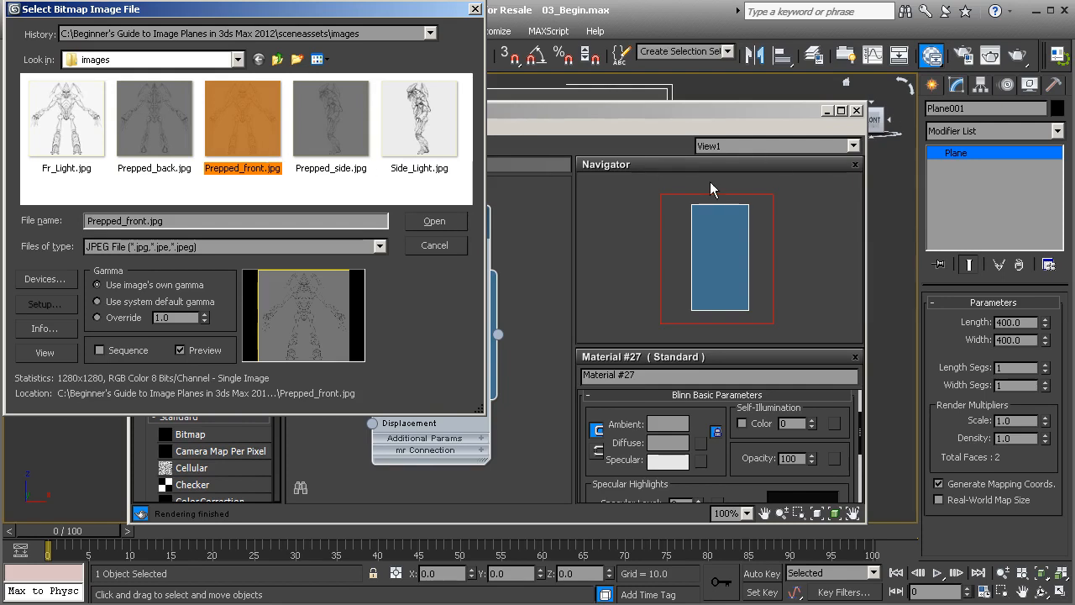
pyautogui.click(436, 222)
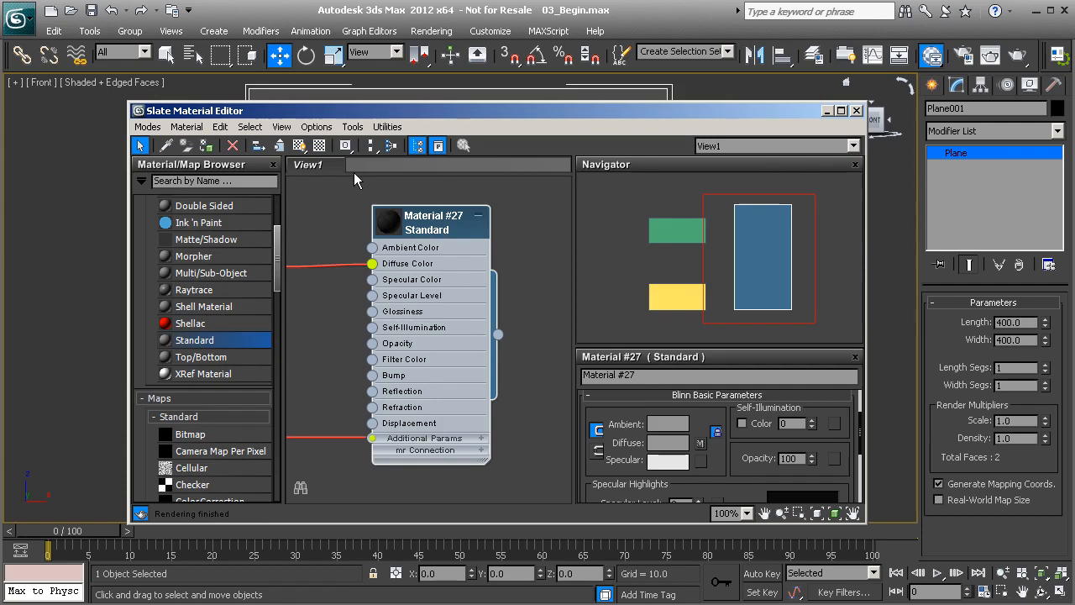
# - Assign the front image material to the selected plane and show it shaded in the viewport
pyautogui.moveTo(351, 113); pyautogui.dragTo(551, 106)
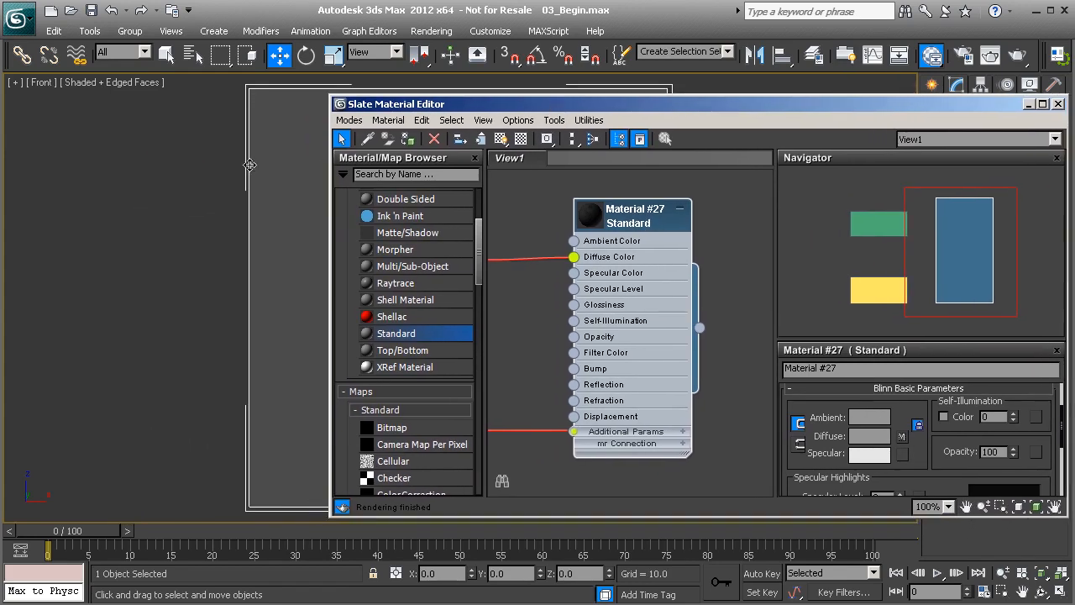
pyautogui.click(409, 145)
pyautogui.moveTo(442, 107)
pyautogui.mouseDown()
pyautogui.moveTo(422, 140)
pyautogui.moveTo(389, 125)
pyautogui.moveTo(376, 152)
pyautogui.mouseUp()
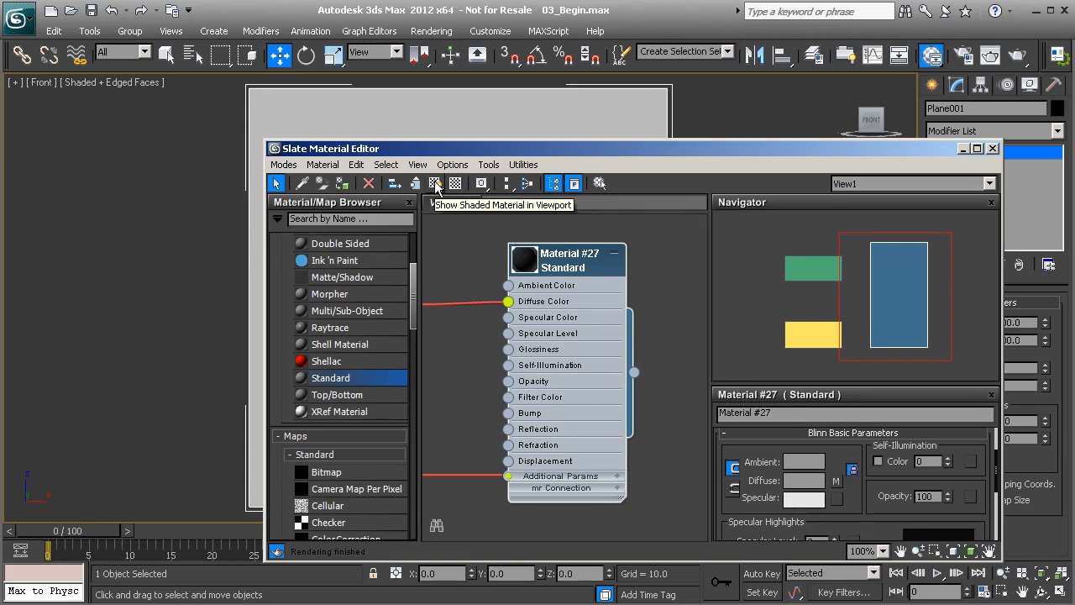
pyautogui.click(436, 185)
pyautogui.moveTo(401, 142)
pyautogui.mouseDown()
pyautogui.moveTo(400, 232)
pyautogui.moveTo(443, 172)
pyautogui.moveTo(442, 147)
pyautogui.moveTo(441, 129)
pyautogui.moveTo(393, 101)
pyautogui.mouseUp()
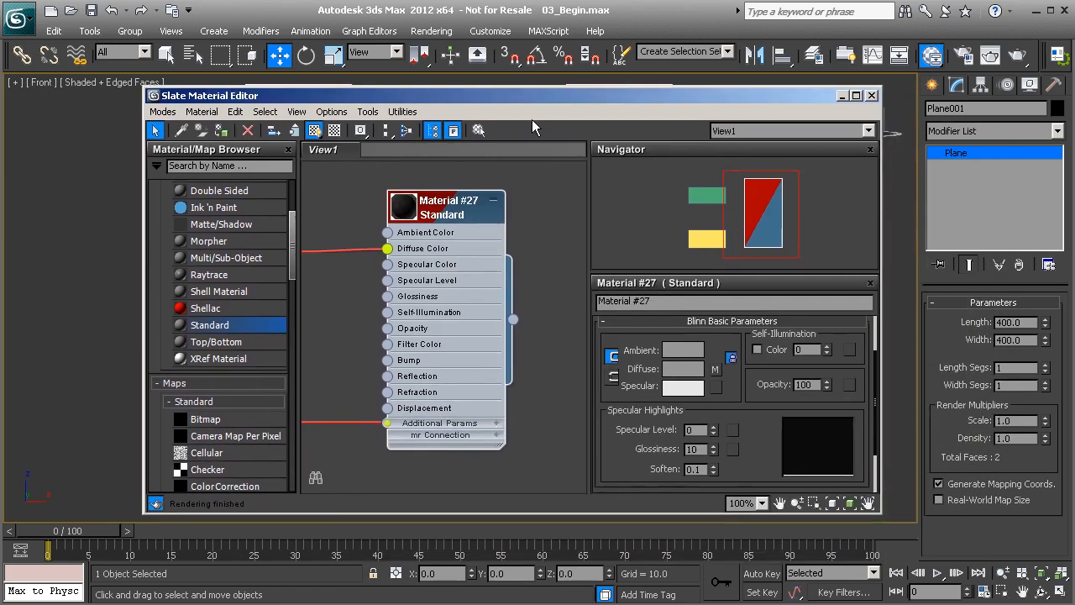
# - Add a second Standard material beside the first one in the Slate Material Editor's node view
pyautogui.moveTo(508, 234); pyautogui.dragTo(360, 249, button='middle')
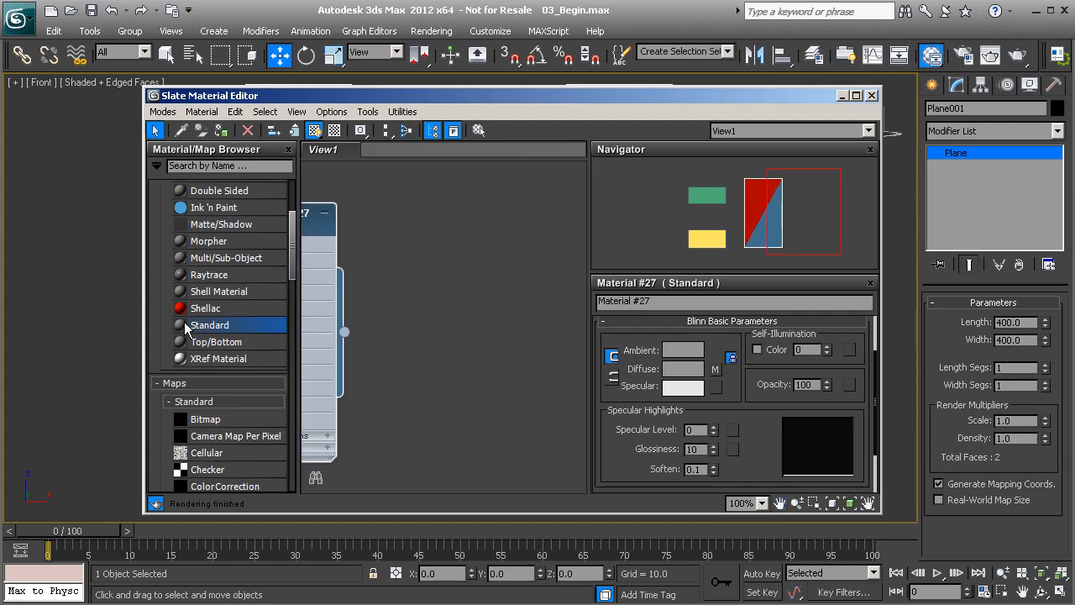
pyautogui.moveTo(467, 269); pyautogui.dragTo(535, 232)
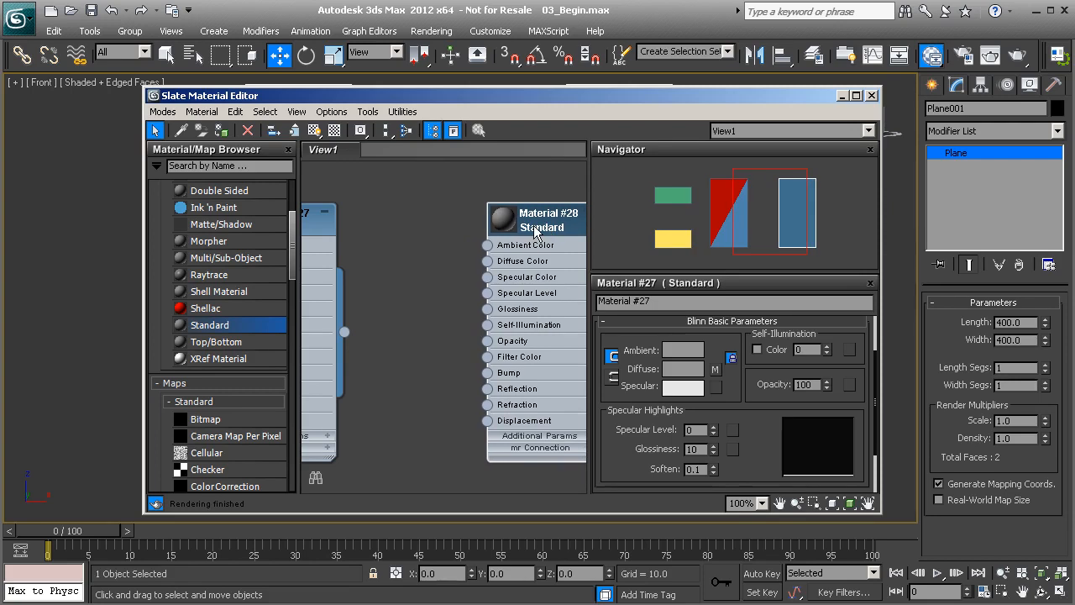
# - Load Prepped_side.jpg as a Bitmap map in the second Standard material's Diffuse slot and close the material editor
pyautogui.doubleClick(518, 271)
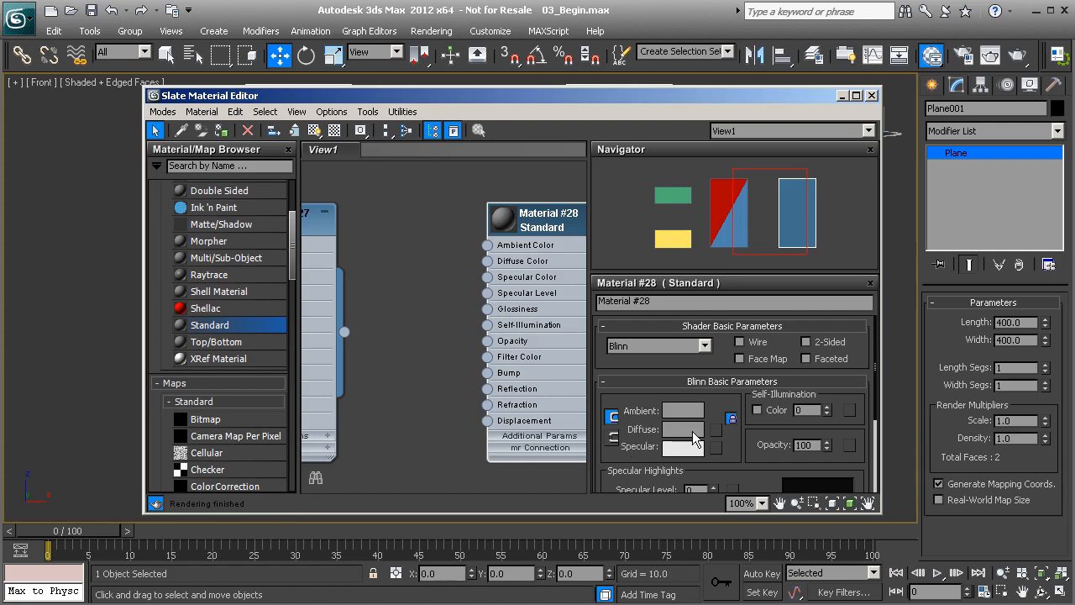
pyautogui.click(717, 431)
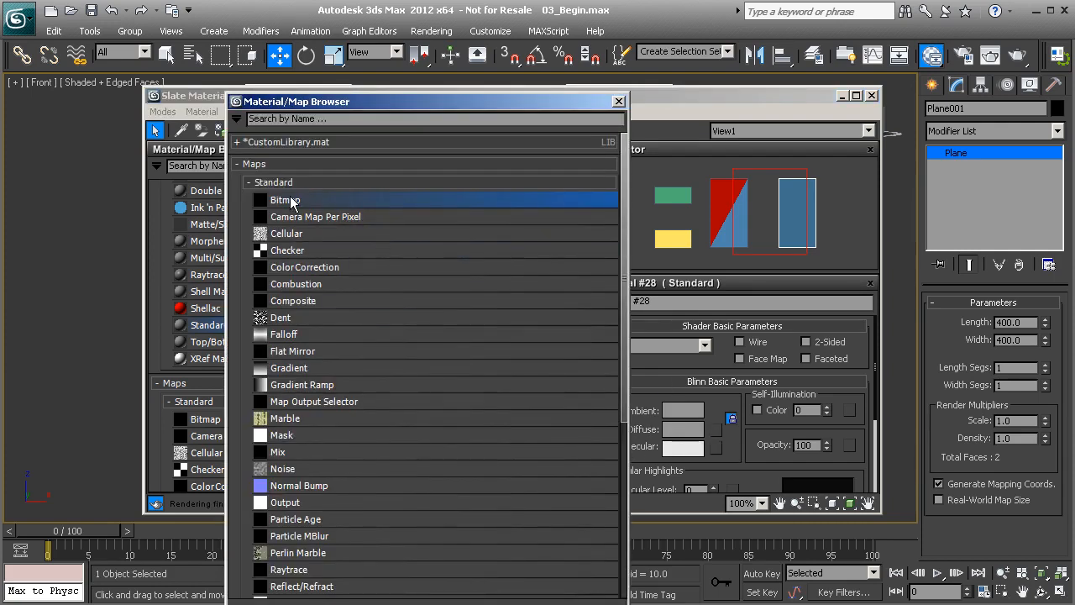
pyautogui.doubleClick(299, 200)
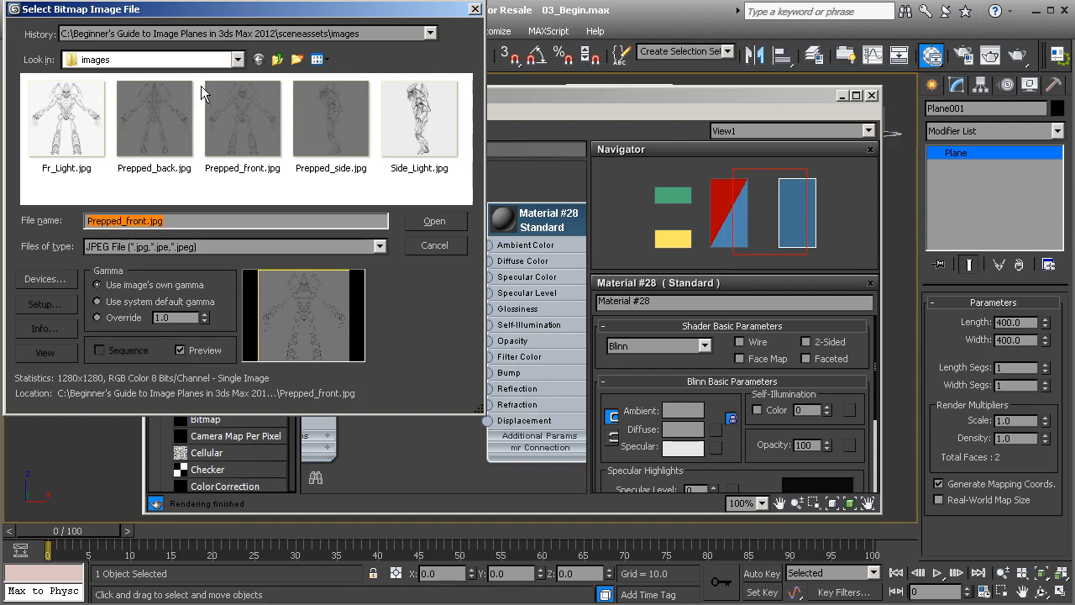
pyautogui.doubleClick(331, 141)
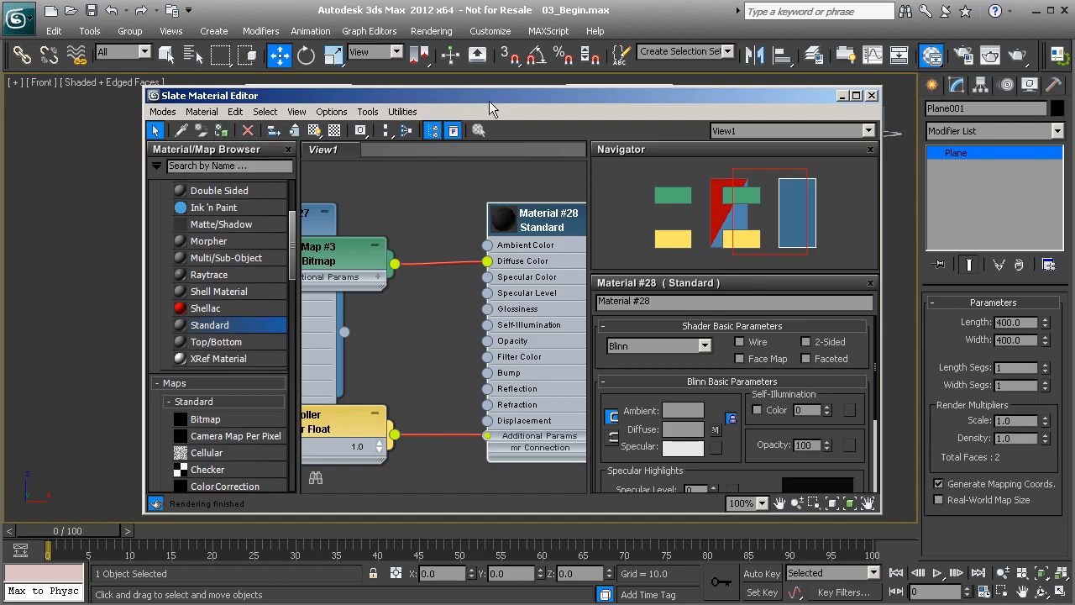
pyautogui.click(872, 96)
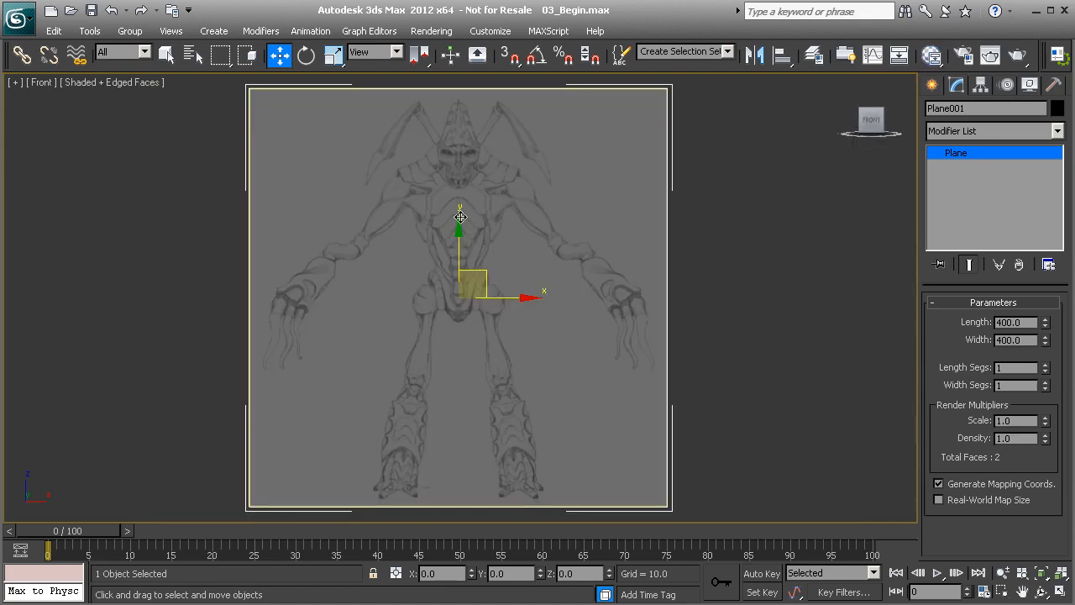
# - Switch the Front viewport to a Perspective view showing the image plane at an angle, with the home grid displayed
pyautogui.press('p')
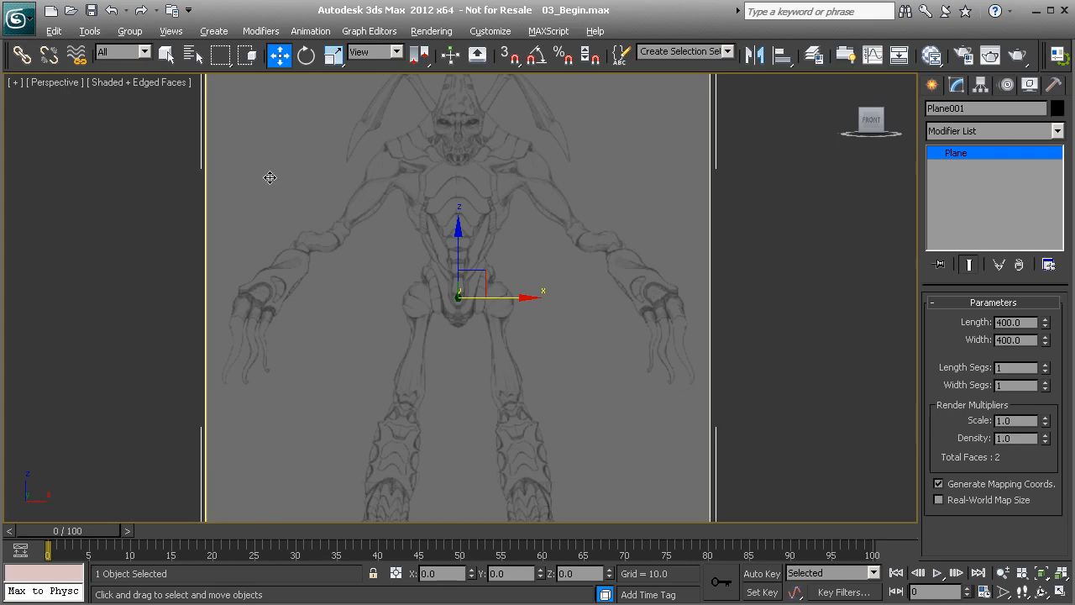
pyautogui.scroll(-6, 392, 235)
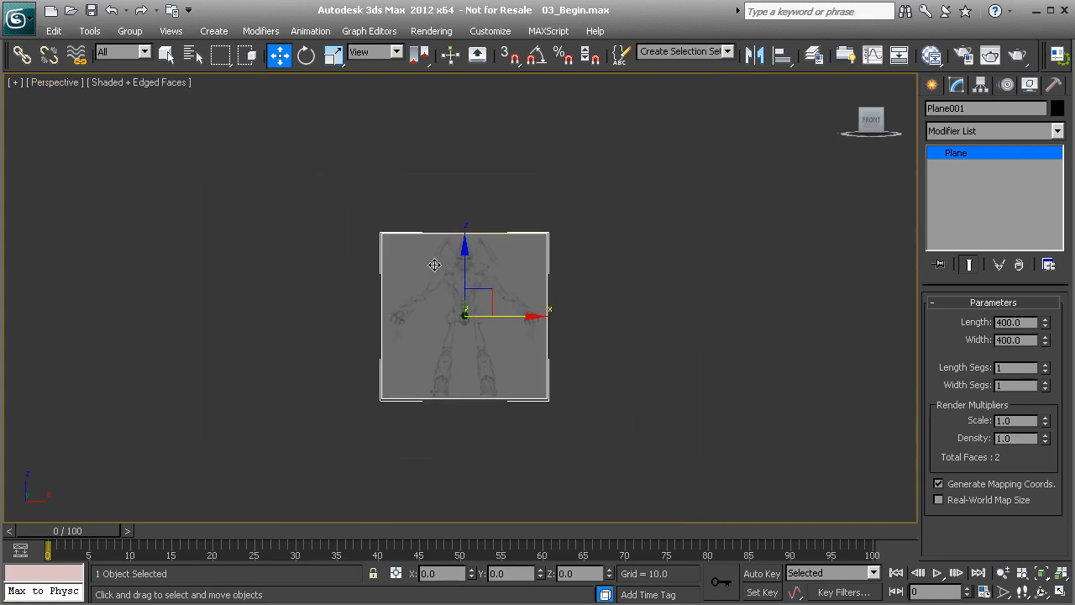
pyautogui.keyDown('alt'); pyautogui.moveTo(420, 255); pyautogui.dragTo(505, 305, button='middle'); pyautogui.keyUp('alt')
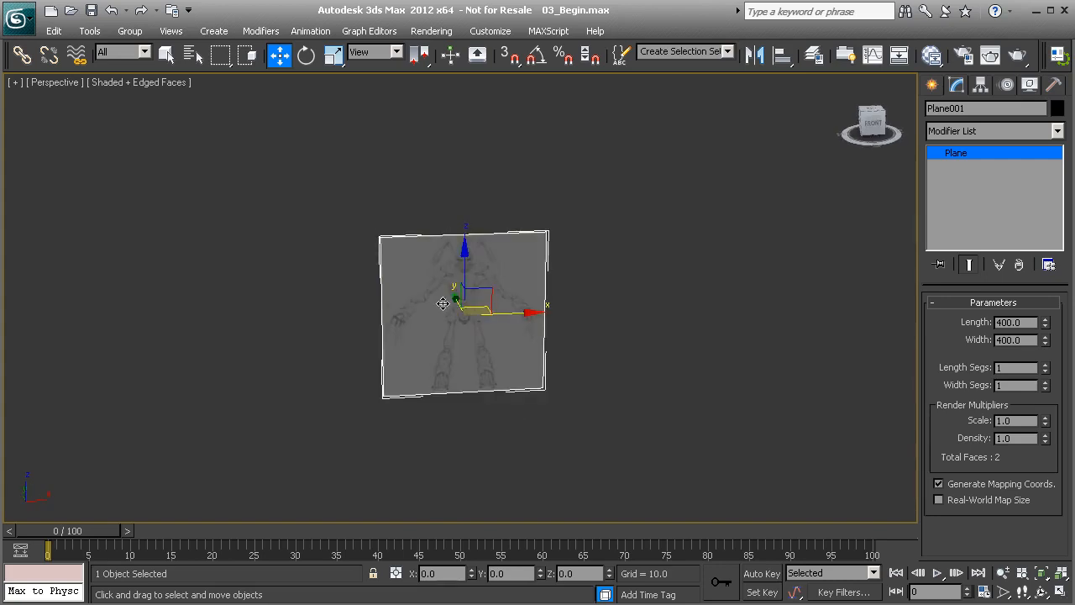
pyautogui.scroll(5, 451, 306)
pyautogui.keyDown('alt'); pyautogui.moveTo(391, 305); pyautogui.dragTo(478, 312, button='middle'); pyautogui.keyUp('alt')
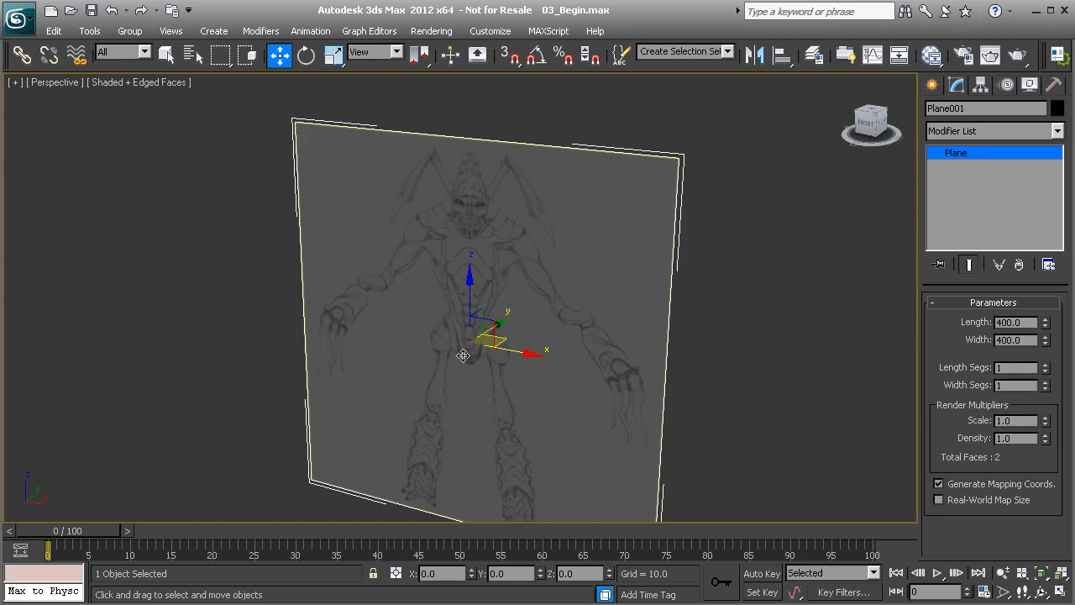
pyautogui.press('g')
pyautogui.moveTo(556, 315)
pyautogui.keyDown('alt'); pyautogui.mouseDown(button='middle')
pyautogui.moveTo(588, 318)
pyautogui.moveTo(573, 321)
pyautogui.mouseUp(button='middle'); pyautogui.keyUp('alt')
pyautogui.keyDown('alt'); pyautogui.moveTo(343, 342); pyautogui.dragTo(424, 321, button='middle'); pyautogui.keyUp('alt')
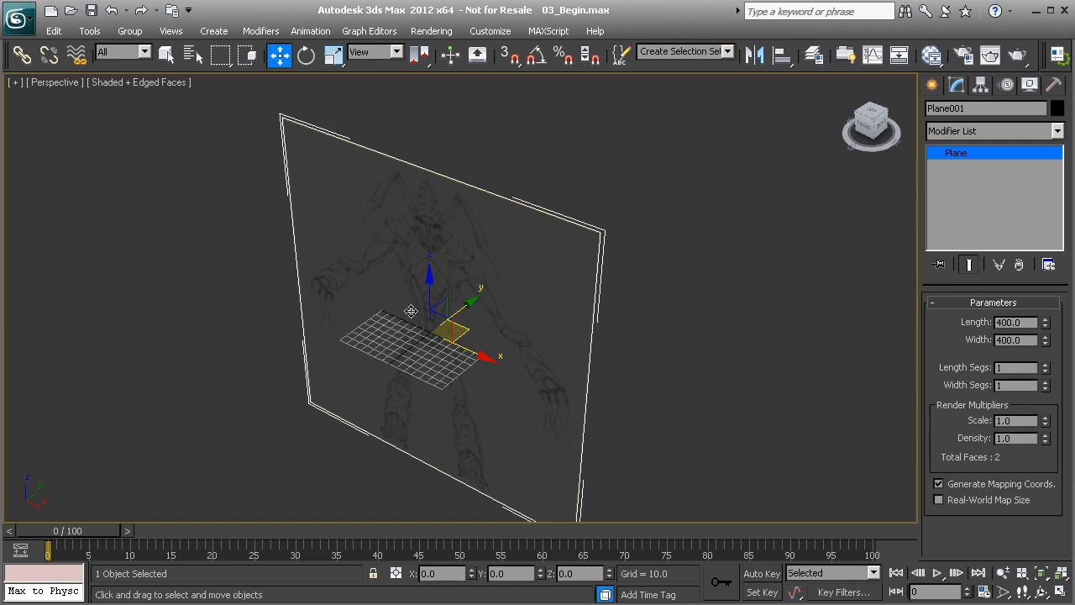
# - Clone the image plane as a single copy rotated 90 degrees about Z, with angle snapping on
pyautogui.click(306, 57)
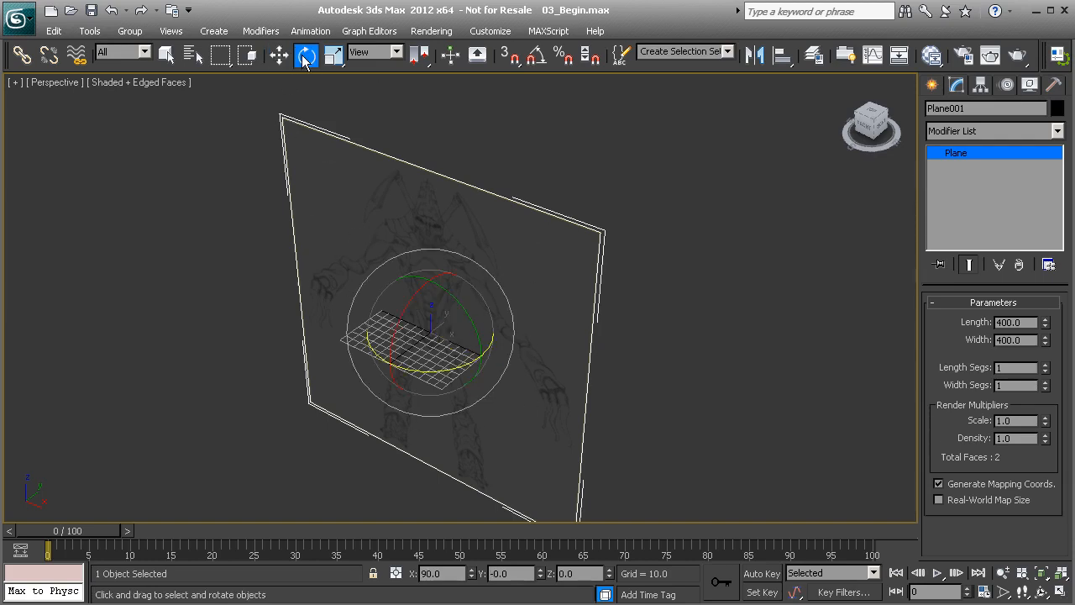
pyautogui.moveTo(400, 309); pyautogui.dragTo(376, 293, button='middle')
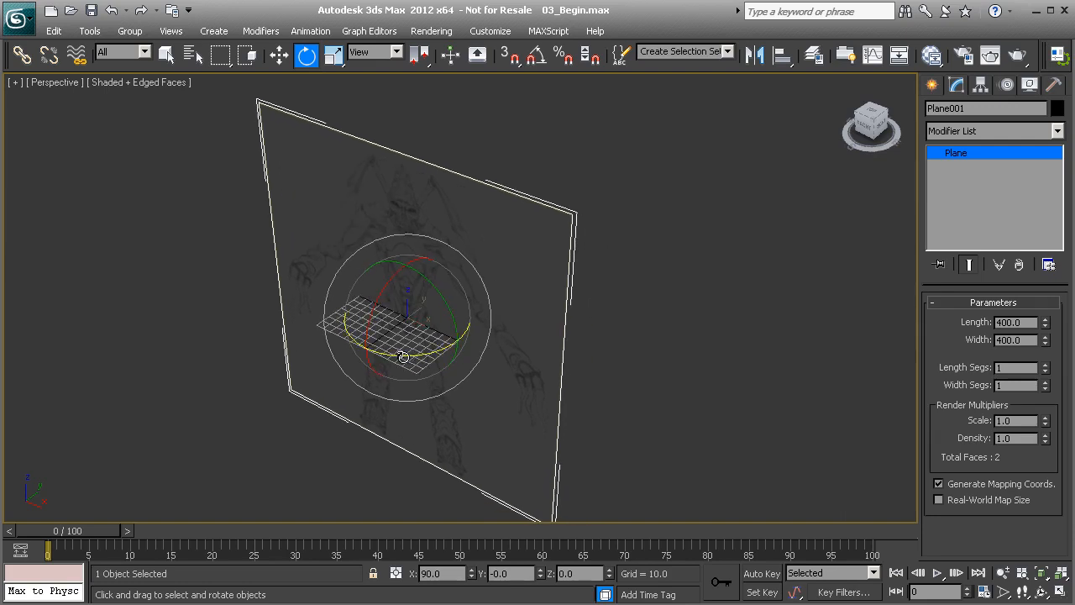
pyautogui.click(536, 56)
pyautogui.keyDown('shift'); pyautogui.moveTo(420, 353); pyautogui.dragTo(487, 352); pyautogui.keyUp('shift')
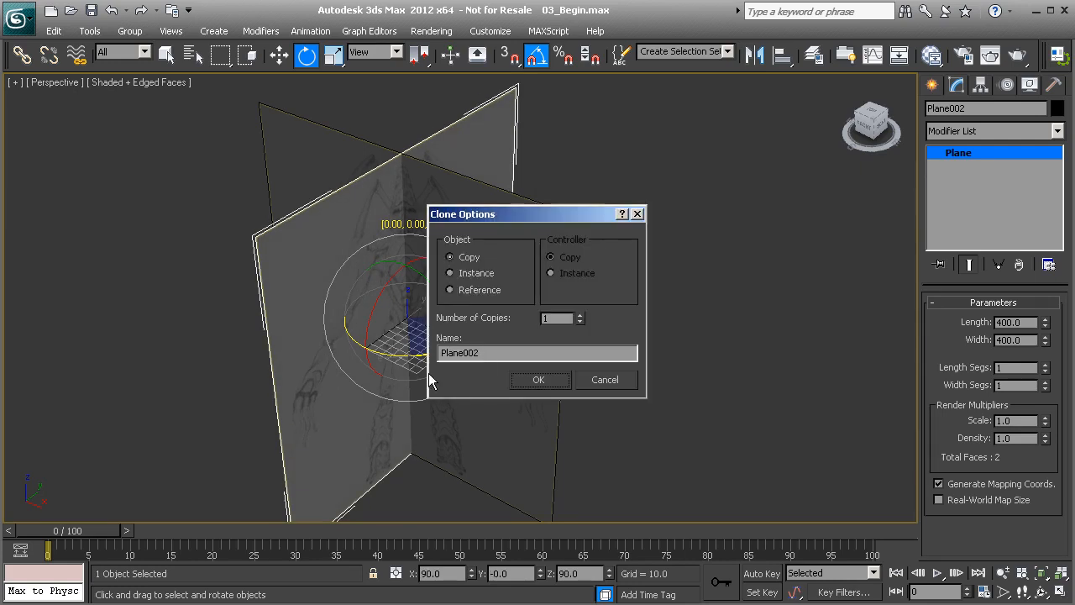
pyautogui.click(538, 381)
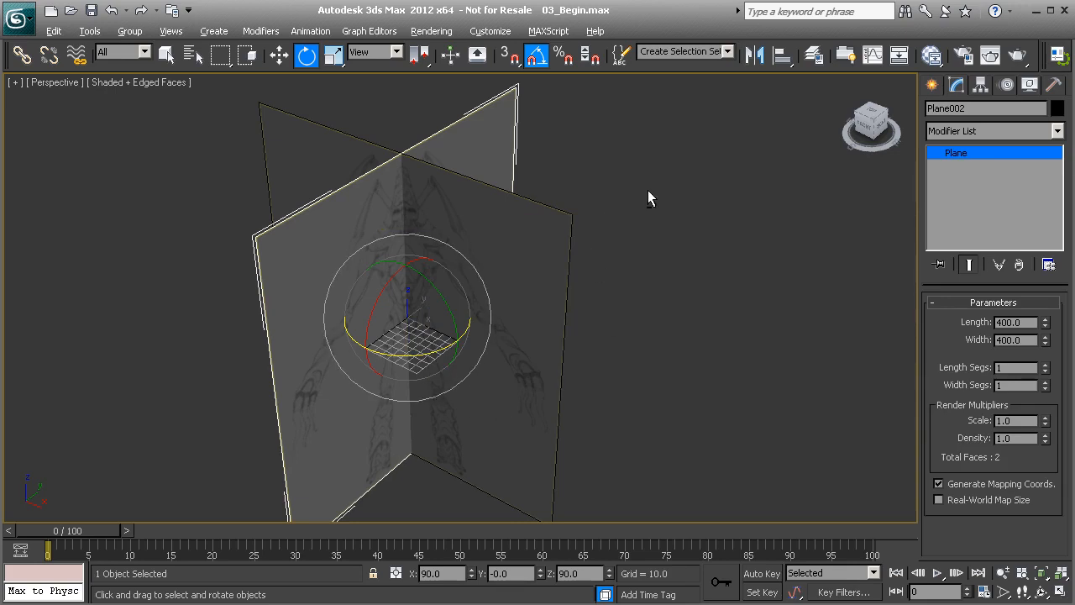
# - Assign the side image material to the cloned plane, show it shaded in the viewport and close the material editor
pyautogui.click(931, 56)
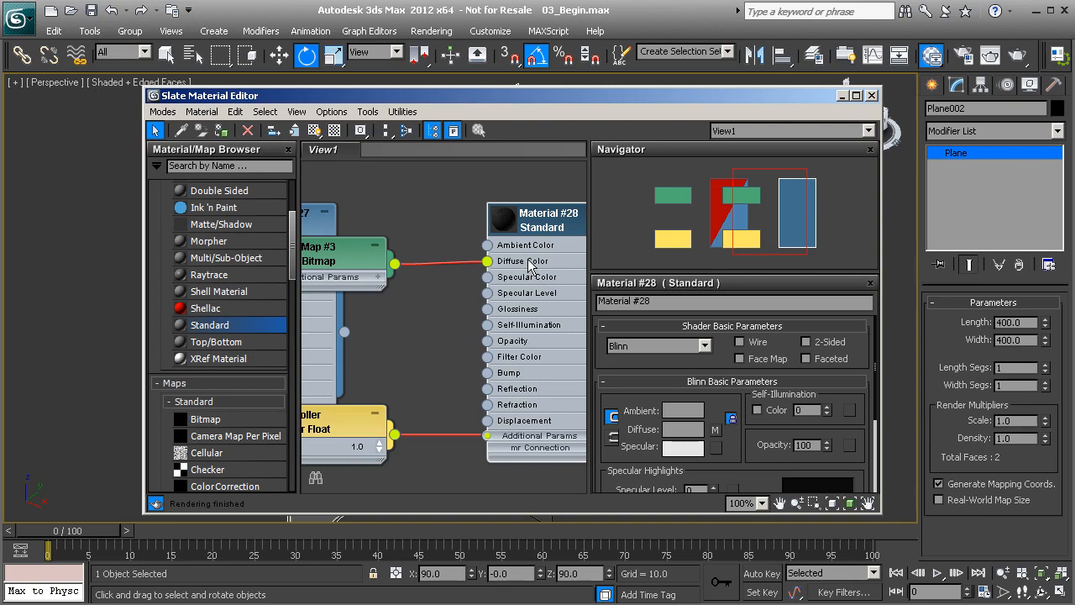
pyautogui.moveTo(250, 101); pyautogui.dragTo(434, 311)
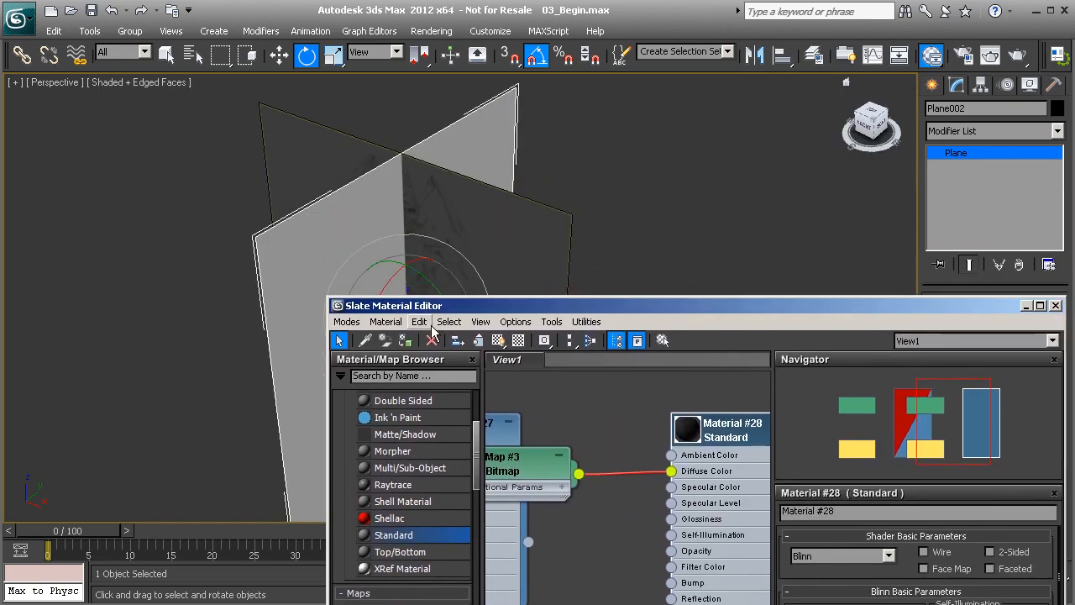
pyautogui.click(499, 342)
pyautogui.moveTo(513, 310); pyautogui.dragTo(328, 123)
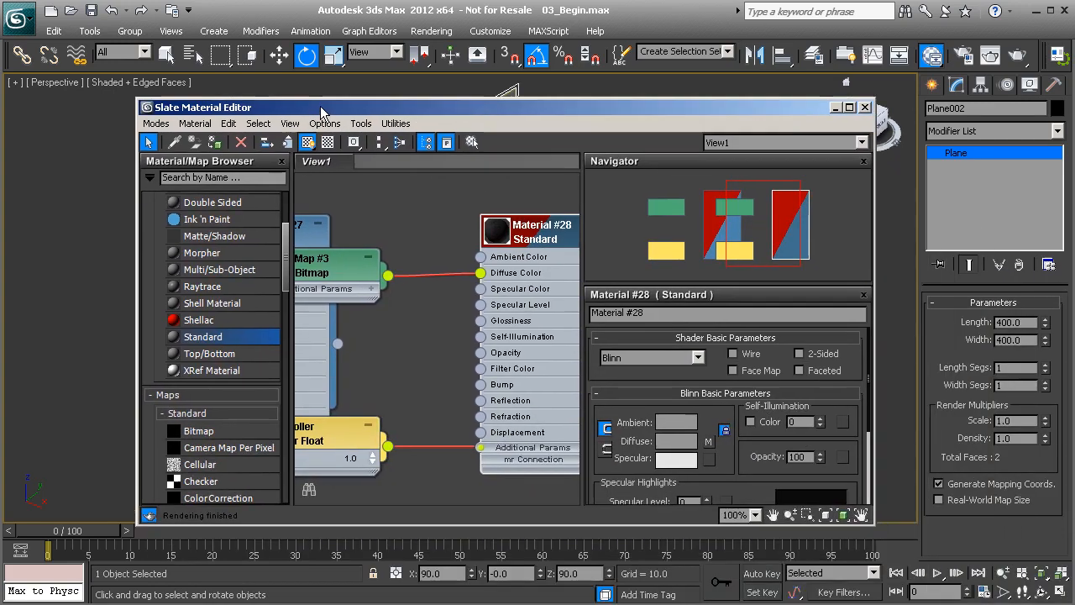
pyautogui.click(871, 119)
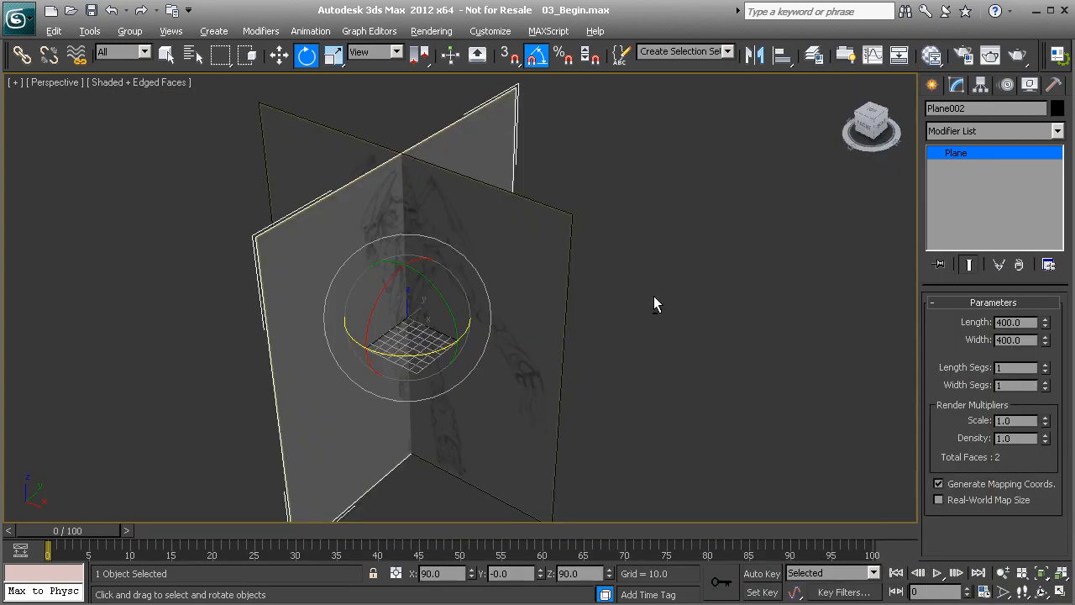
# - Examine from several angles how the front and side images line up on the crossed planes
pyautogui.keyDown('alt'); pyautogui.moveTo(637, 329); pyautogui.dragTo(629, 320, button='middle'); pyautogui.keyUp('alt')
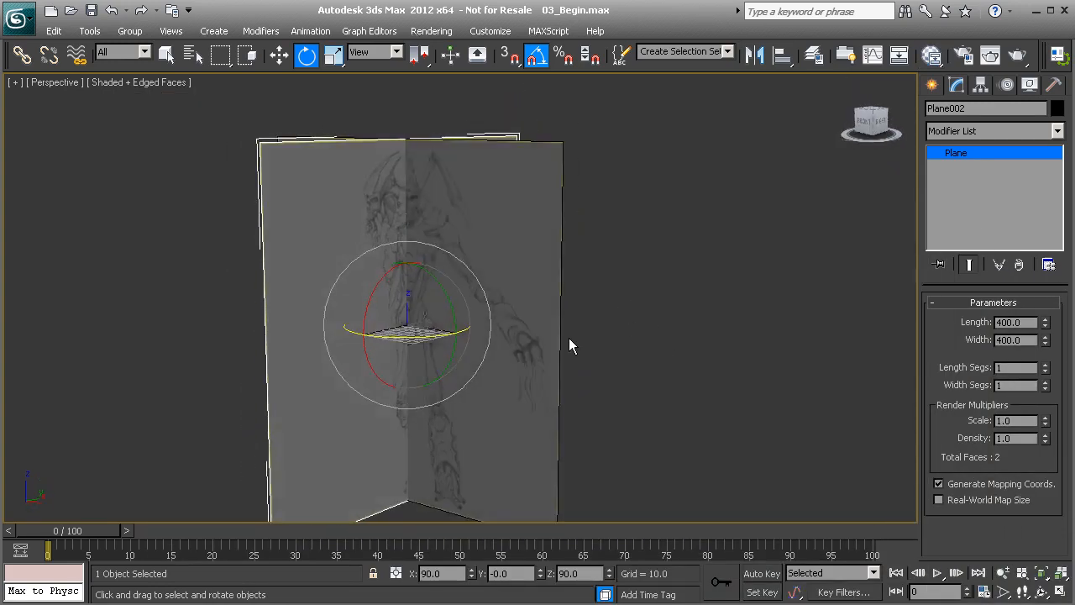
pyautogui.scroll(5, 529, 341)
pyautogui.moveTo(495, 319); pyautogui.dragTo(585, 363, button='middle')
pyautogui.moveTo(584, 328)
pyautogui.keyDown('alt'); pyautogui.mouseDown(button='middle')
pyautogui.moveTo(568, 336)
pyautogui.moveTo(586, 355)
pyautogui.moveTo(575, 353)
pyautogui.mouseUp(button='middle'); pyautogui.keyUp('alt')
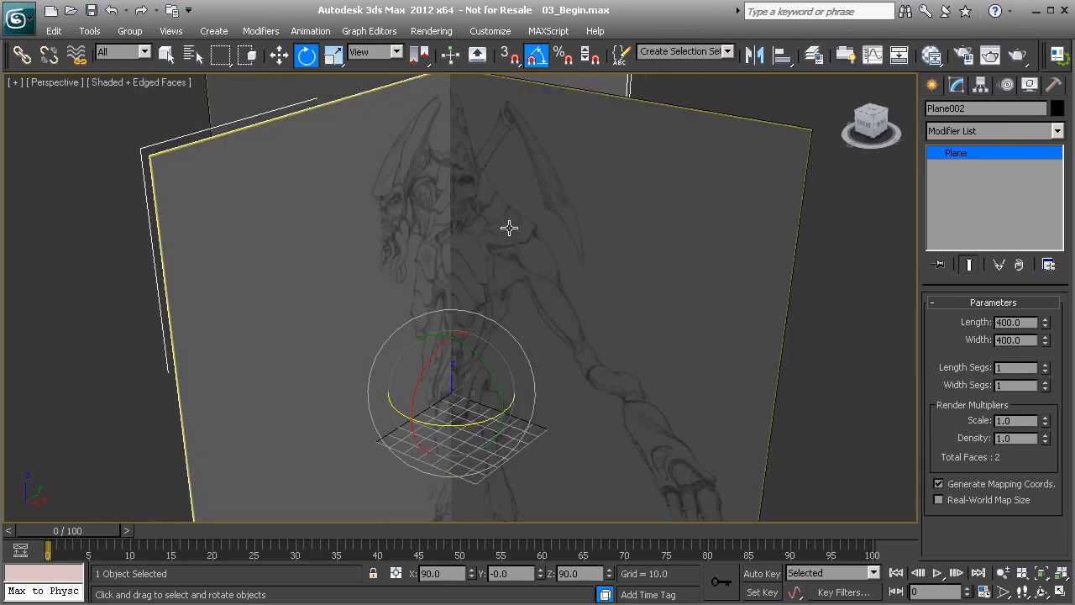
pyautogui.scroll(-5, 484, 237)
pyautogui.keyDown('alt'); pyautogui.moveTo(483, 236); pyautogui.dragTo(487, 242, button='middle'); pyautogui.keyUp('alt')
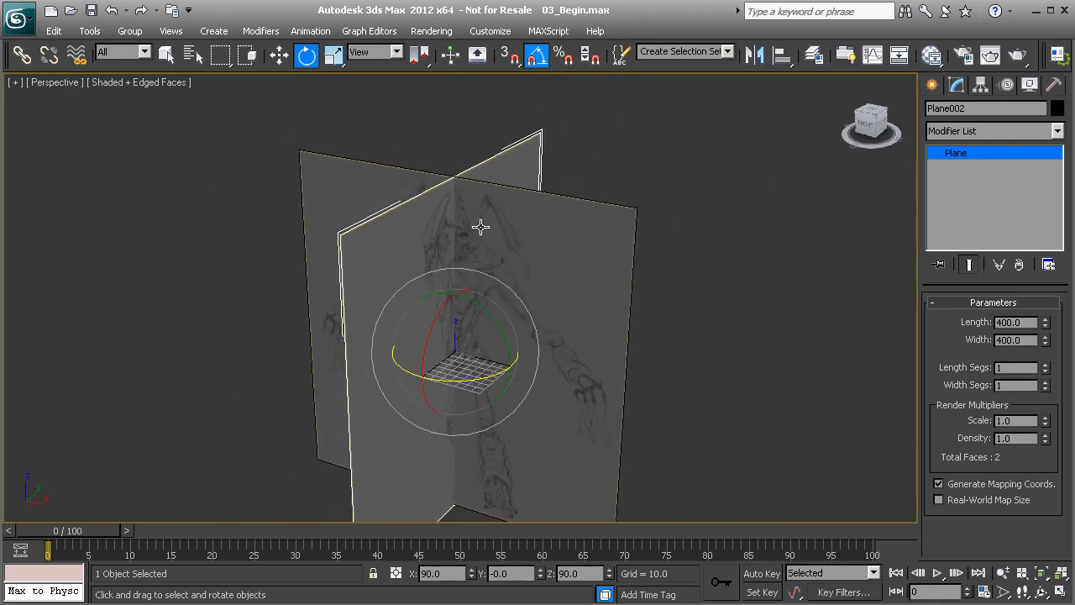
pyautogui.keyDown('alt'); pyautogui.moveTo(452, 254); pyautogui.dragTo(426, 243, button='middle'); pyautogui.keyUp('alt')
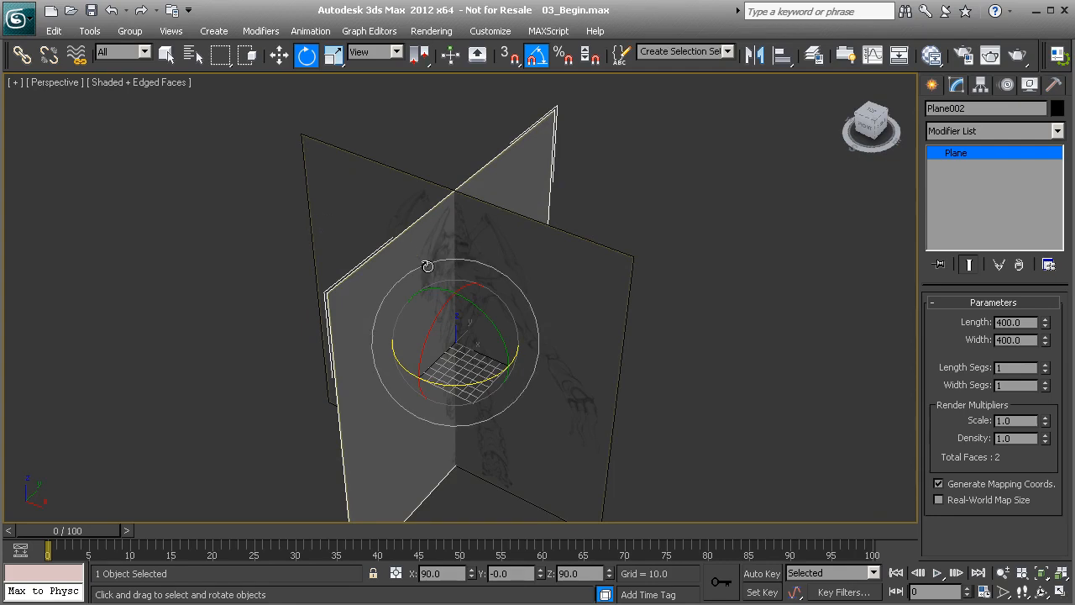
# - Move the side image plane along X to about -322 and the front image plane along Y to about 360
pyautogui.click(280, 56)
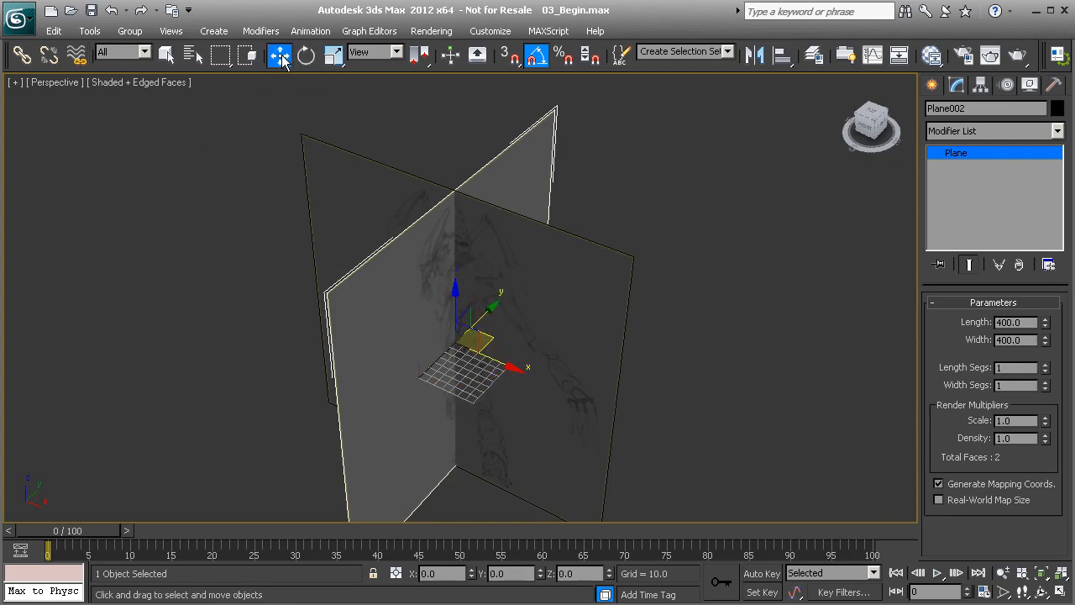
pyautogui.moveTo(510, 363); pyautogui.dragTo(292, 276)
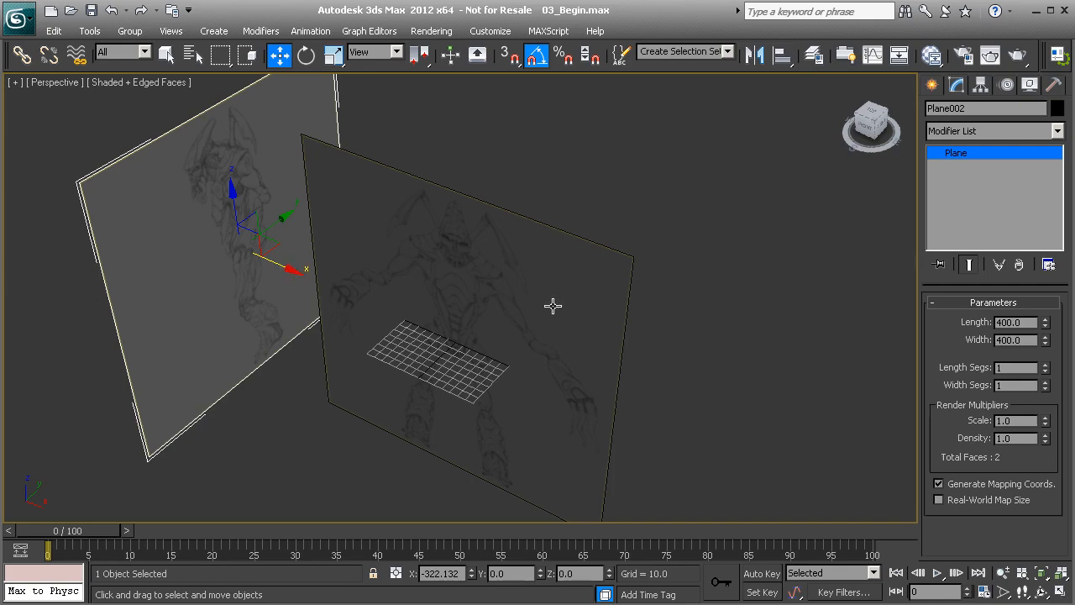
pyautogui.click(502, 258)
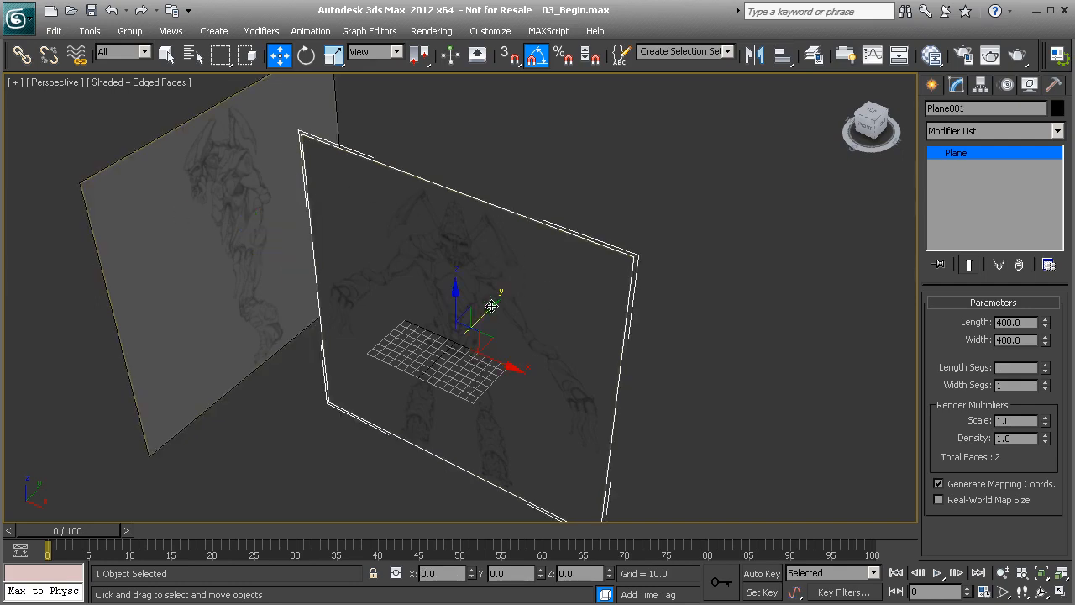
pyautogui.moveTo(491, 307); pyautogui.dragTo(691, 173)
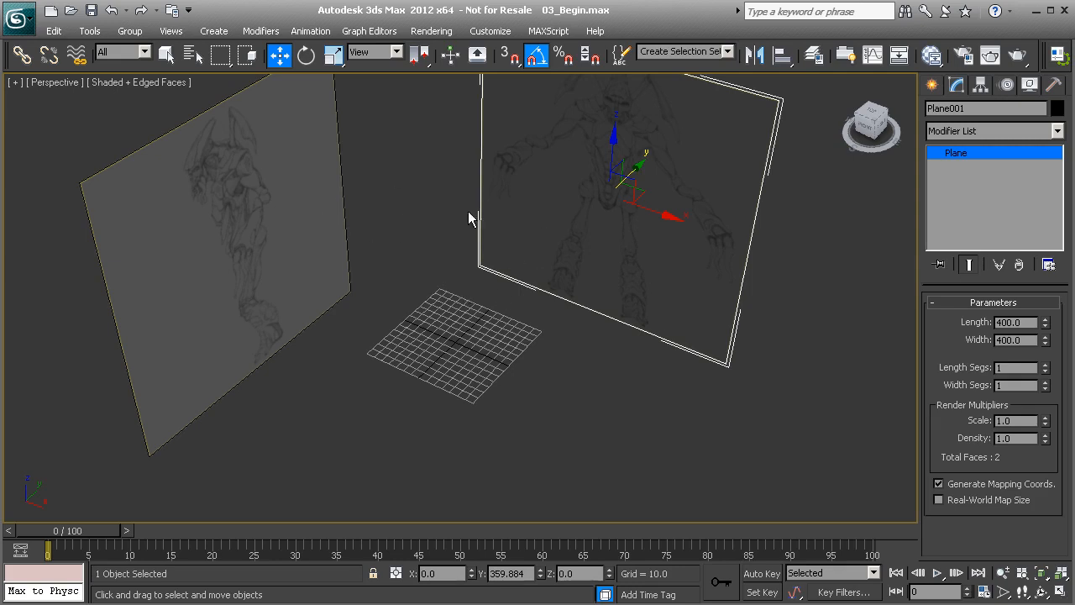
# - Restore the four-viewport layout, change the maximized Perspective view to Front, and fit both planes in the Realistic Perspective view
pyautogui.hotkey('alt', 'w')
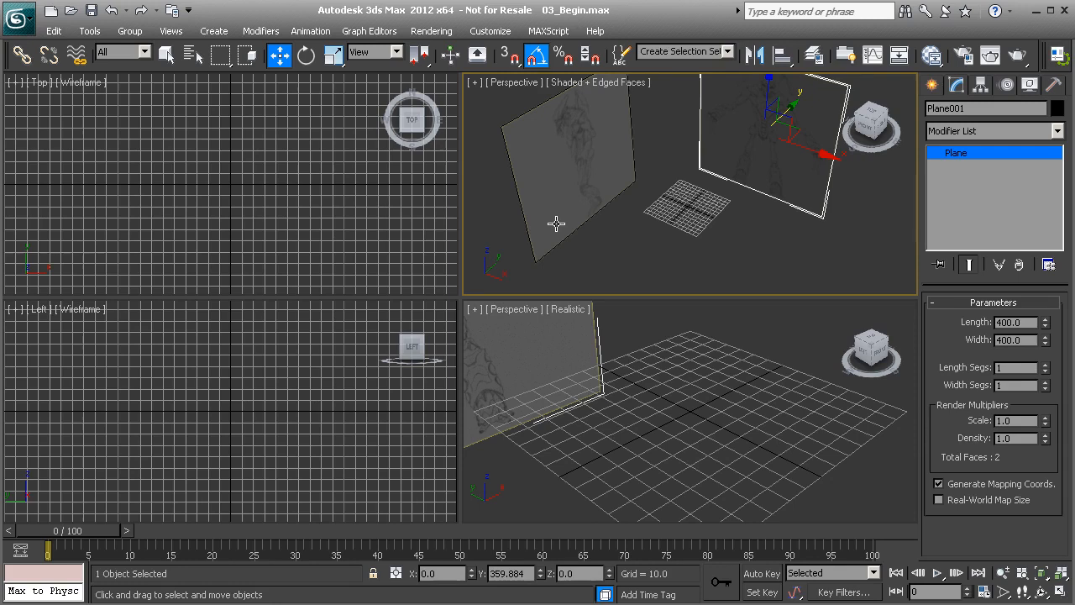
pyautogui.press('f')
pyautogui.scroll(-5, 727, 212)
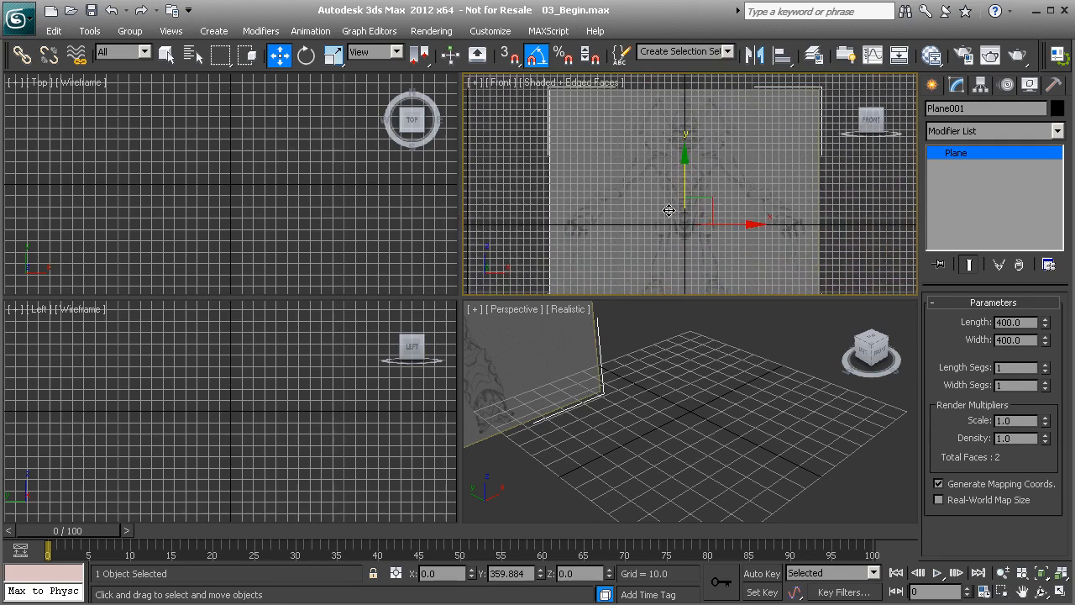
pyautogui.moveTo(586, 372)
pyautogui.mouseDown(button='middle')
pyautogui.moveTo(606, 354)
pyautogui.moveTo(713, 391)
pyautogui.moveTo(588, 384)
pyautogui.mouseUp(button='middle')
pyautogui.scroll(-6, 714, 391)
# - Frame the side image plane in the Left viewport and set its display to Shaded with Edged Faces
pyautogui.rightClick(209, 390)
pyautogui.scroll(-2, 208, 390)
pyautogui.scroll(-5, 212, 392)
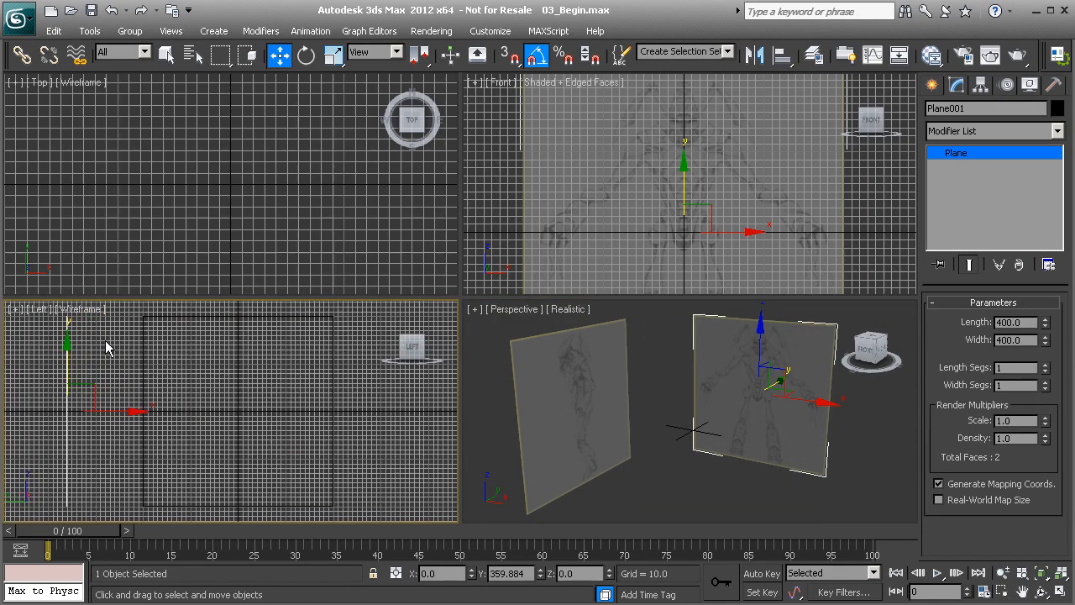
pyautogui.scroll(2, 105, 342)
pyautogui.click(81, 309)
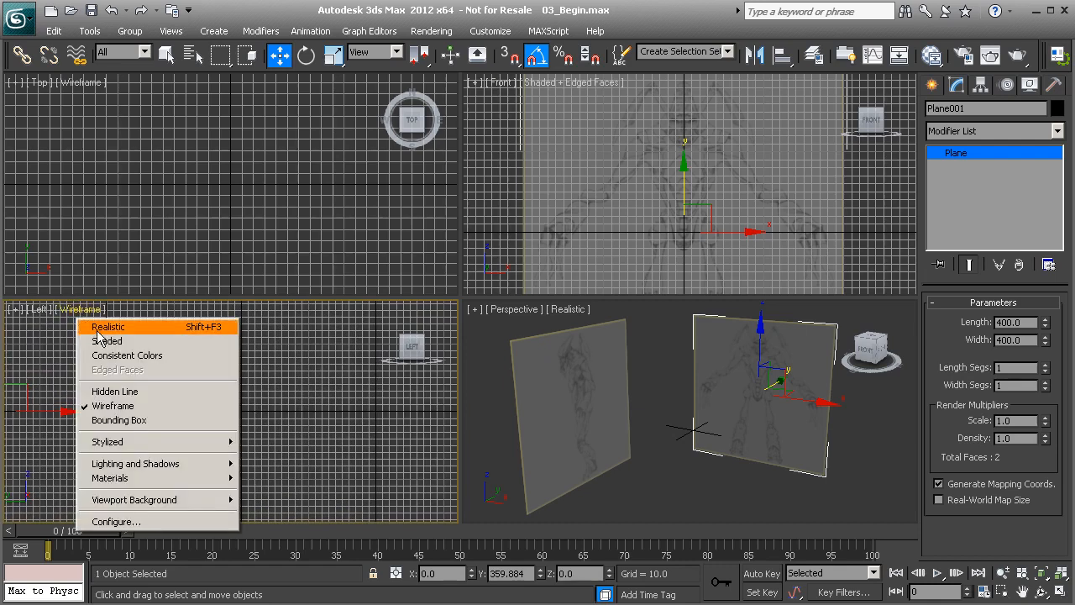
pyautogui.click(92, 338)
pyautogui.click(80, 310)
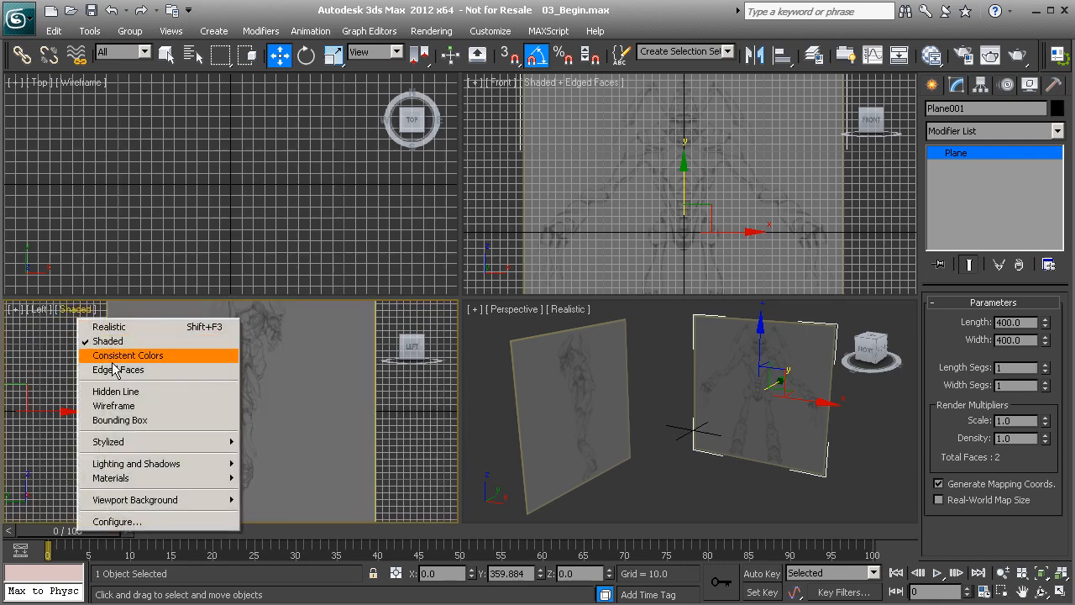
pyautogui.click(114, 369)
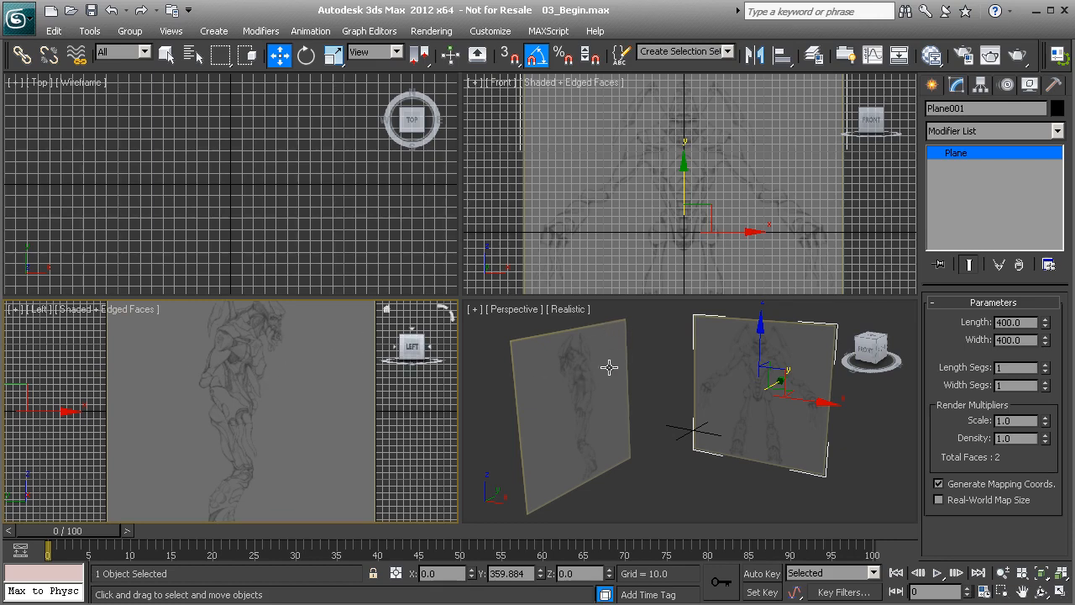
# - Hide the grid in the Front and Left viewports and make the Perspective viewport active
pyautogui.click(632, 213)
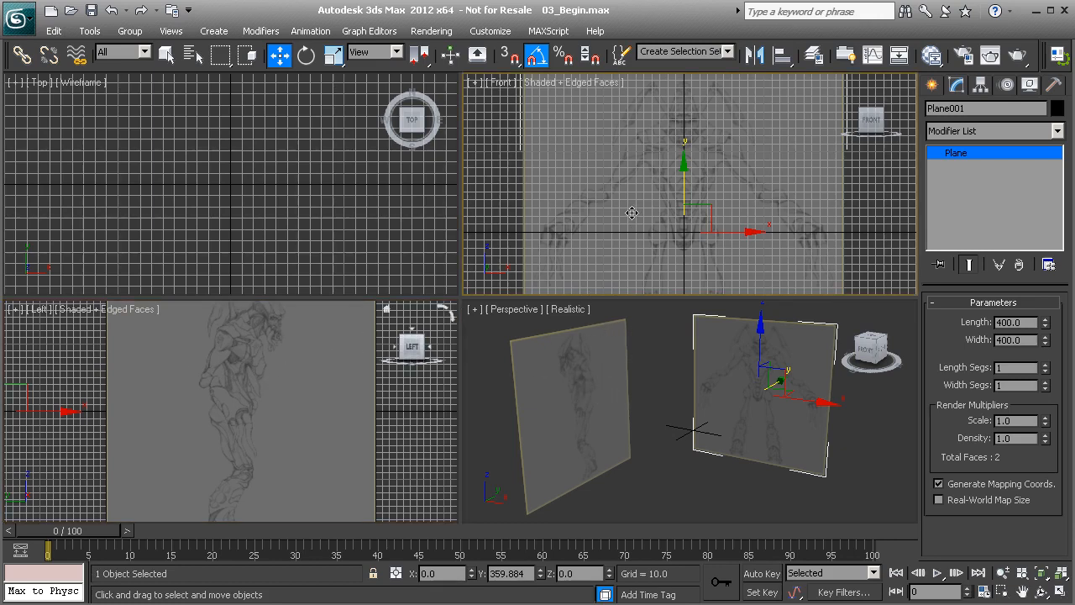
pyautogui.press('g')
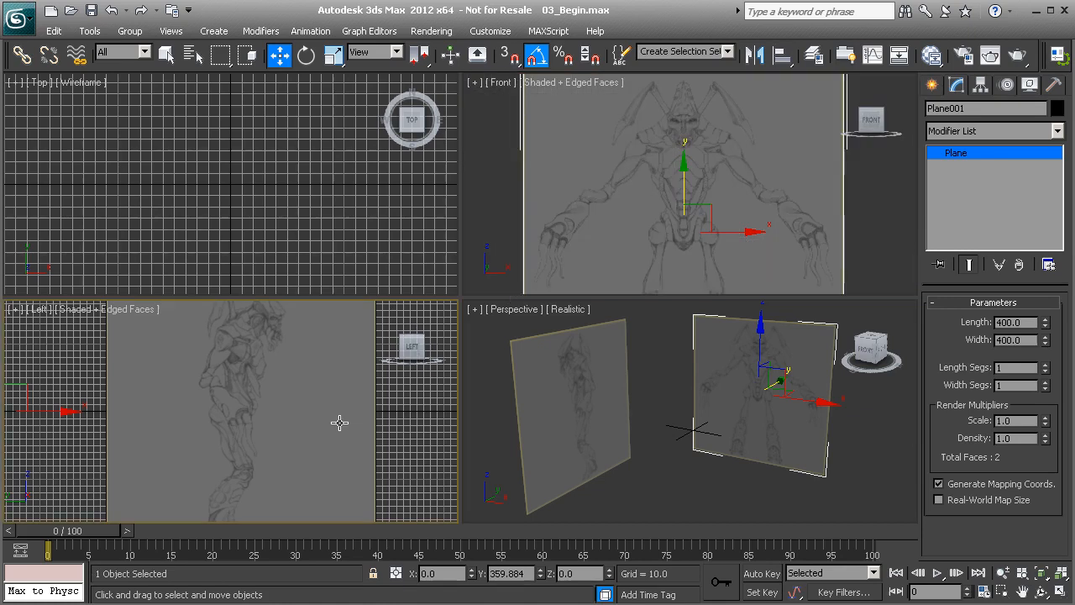
pyautogui.rightClick(331, 415)
pyautogui.press('g')
pyautogui.rightClick(586, 359)
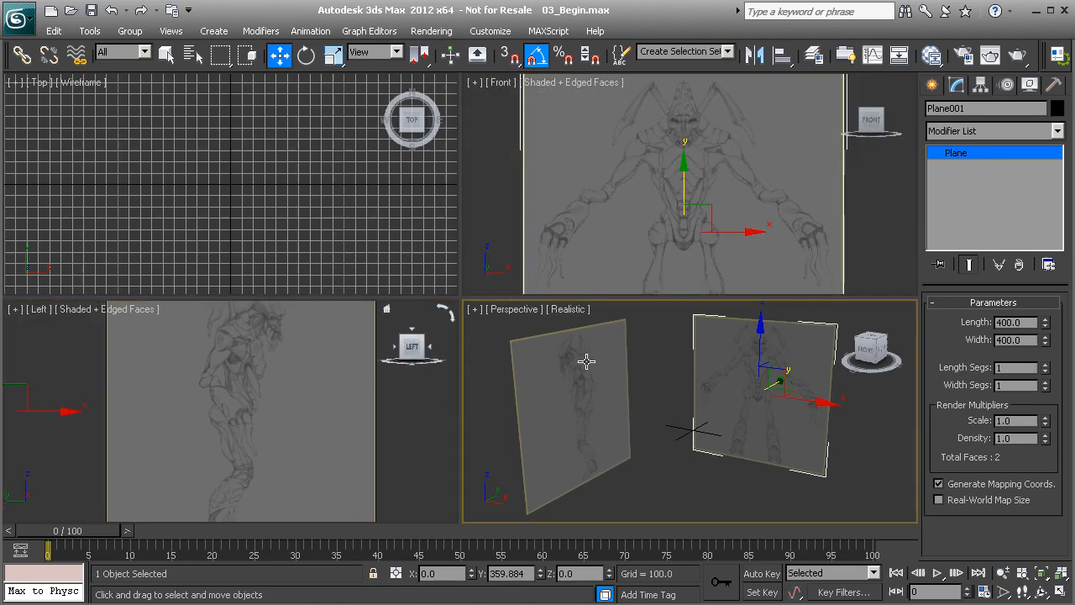
# - Examine both image planes from several angles in the Perspective viewport and the character's face up close in the Front viewport
pyautogui.keyDown('alt'); pyautogui.moveTo(660, 389); pyautogui.dragTo(575, 393, button='middle'); pyautogui.keyUp('alt')
pyautogui.scroll(4, 611, 400)
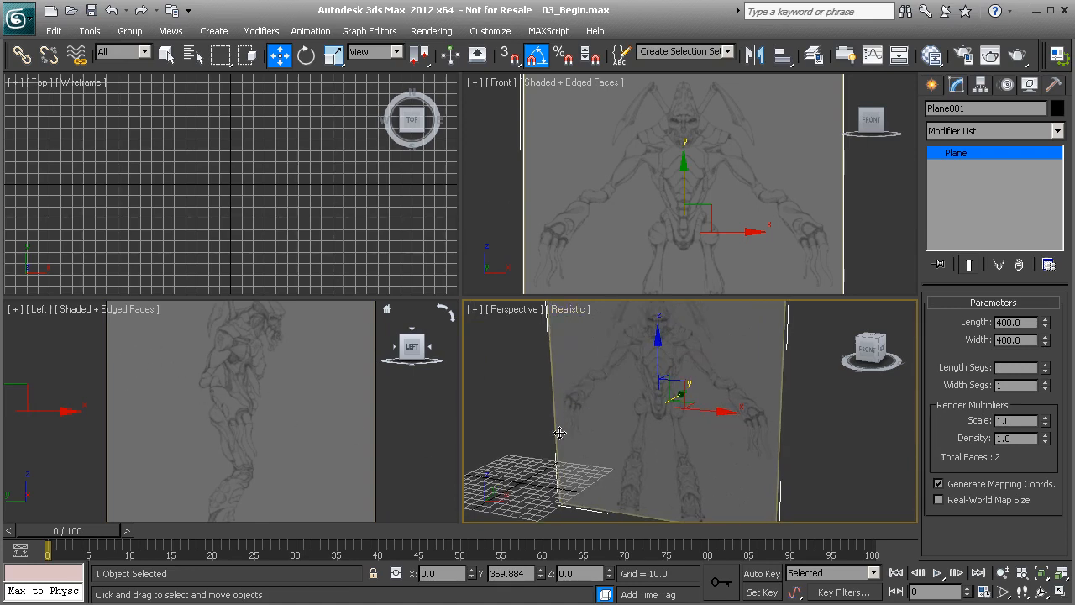
pyautogui.keyDown('alt'); pyautogui.moveTo(583, 391); pyautogui.dragTo(631, 406, button='middle'); pyautogui.keyUp('alt')
pyautogui.keyDown('alt'); pyautogui.moveTo(574, 426); pyautogui.dragTo(643, 434, button='middle'); pyautogui.keyUp('alt')
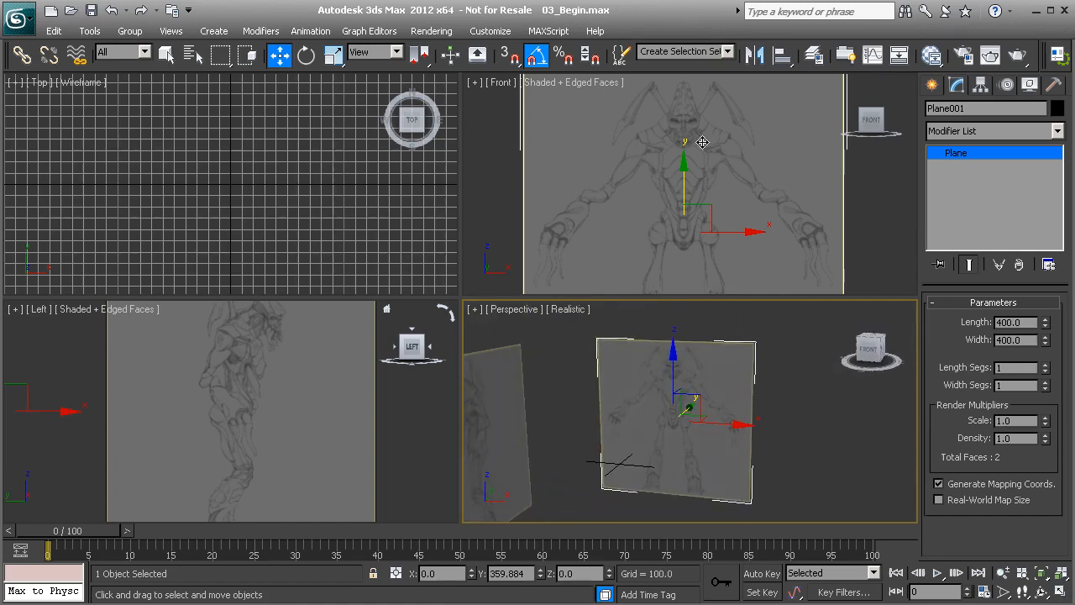
pyautogui.scroll(4, 686, 142)
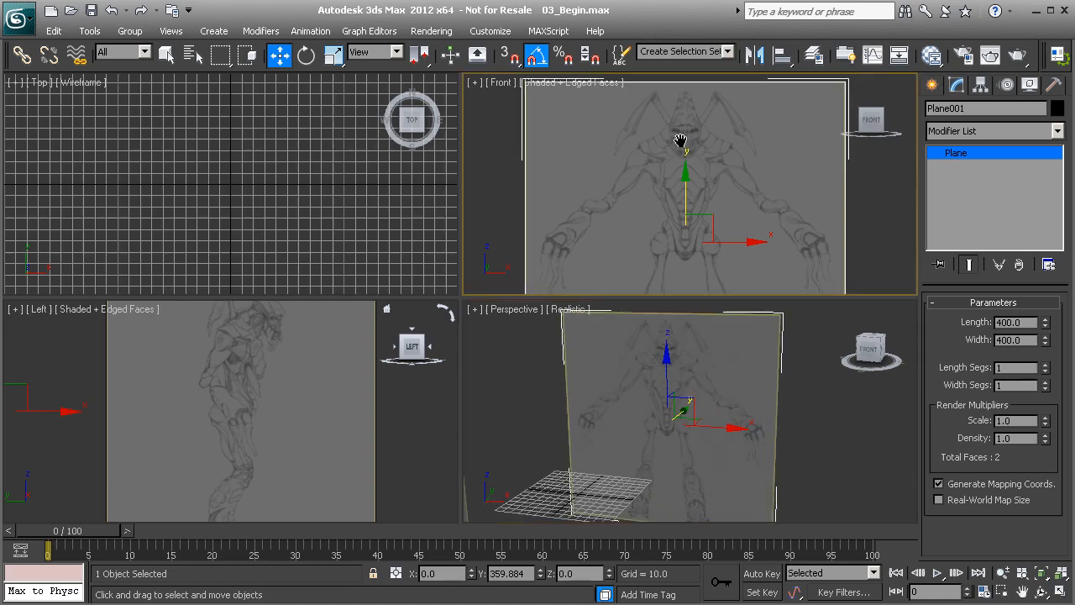
pyautogui.scroll(5, 685, 145)
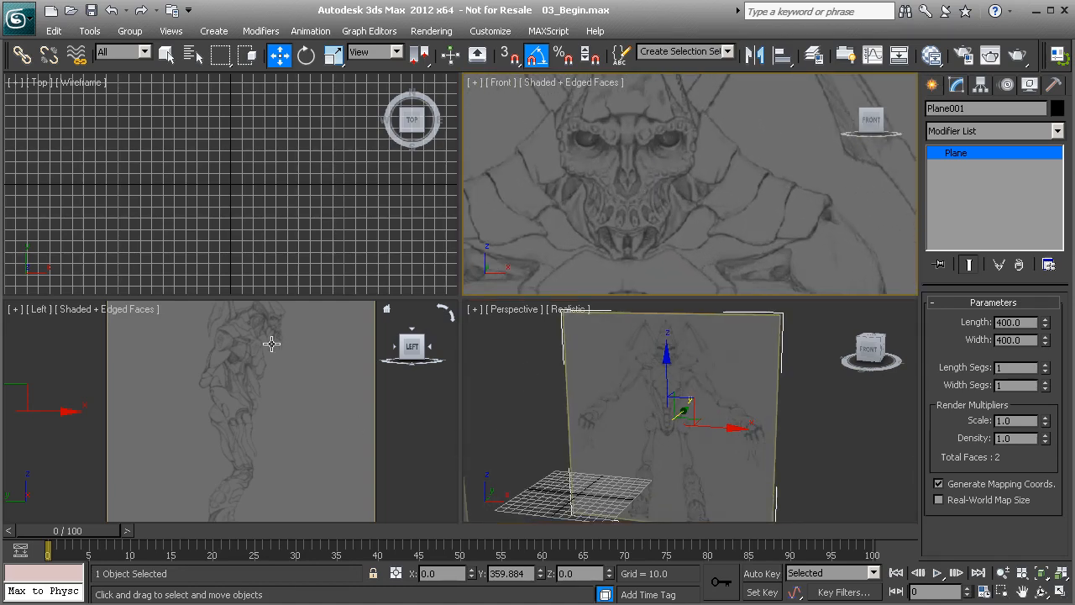
pyautogui.moveTo(587, 446); pyautogui.dragTo(645, 439, button='middle')
pyautogui.scroll(-3, 598, 435)
pyautogui.keyDown('alt'); pyautogui.moveTo(710, 414); pyautogui.dragTo(723, 380, button='middle'); pyautogui.keyUp('alt')
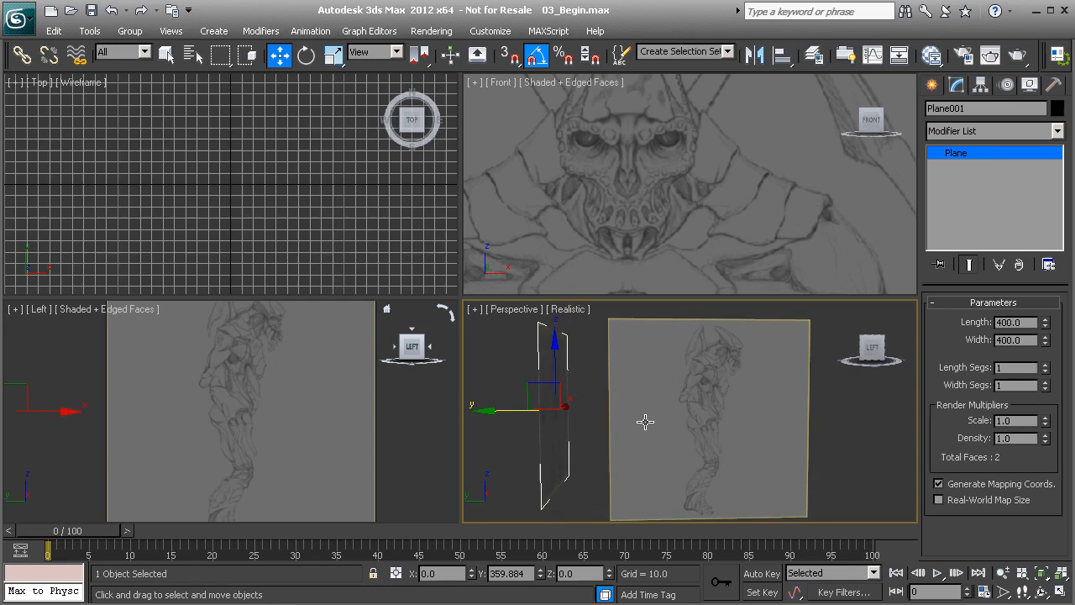
pyautogui.keyDown('alt'); pyautogui.moveTo(718, 395); pyautogui.dragTo(583, 392, button='middle'); pyautogui.keyUp('alt')
# - Move the side image plane along X to about 286, across to the opposite side of the origin
pyautogui.click(626, 396)
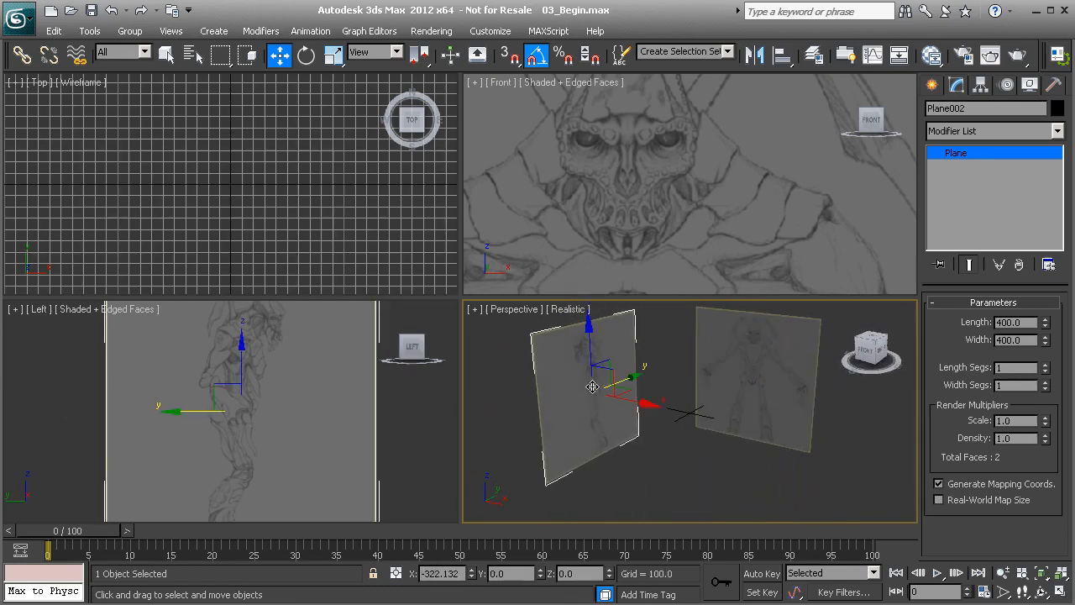
pyautogui.moveTo(638, 402); pyautogui.dragTo(816, 481)
pyautogui.keyDown('alt'); pyautogui.moveTo(684, 436); pyautogui.dragTo(819, 395, button='middle'); pyautogui.keyUp('alt')
pyautogui.keyDown('alt'); pyautogui.moveTo(720, 383); pyautogui.dragTo(631, 417, button='middle'); pyautogui.keyUp('alt')
pyautogui.moveTo(837, 395); pyautogui.dragTo(856, 389)
pyautogui.keyDown('alt'); pyautogui.moveTo(855, 389); pyautogui.dragTo(653, 395, button='middle'); pyautogui.keyUp('alt')
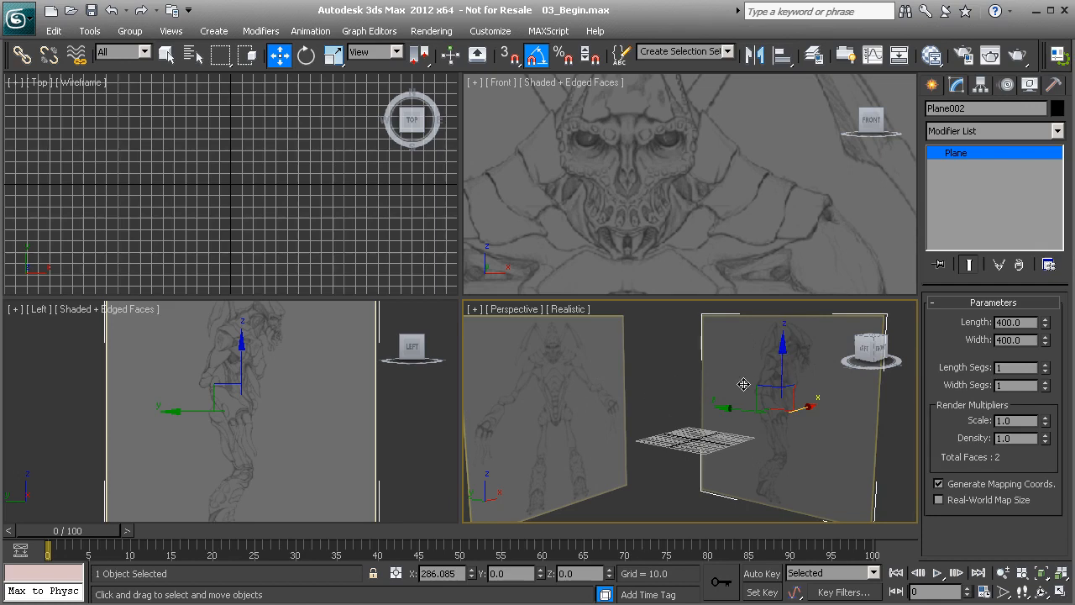
# - Move the side image plane farther out along X to about 502 after viewing it from several angles in Perspective
pyautogui.keyDown('alt'); pyautogui.moveTo(668, 407); pyautogui.dragTo(638, 418, button='middle'); pyautogui.keyUp('alt')
pyautogui.keyDown('alt'); pyautogui.moveTo(708, 382); pyautogui.dragTo(691, 324, button='middle'); pyautogui.keyUp('alt')
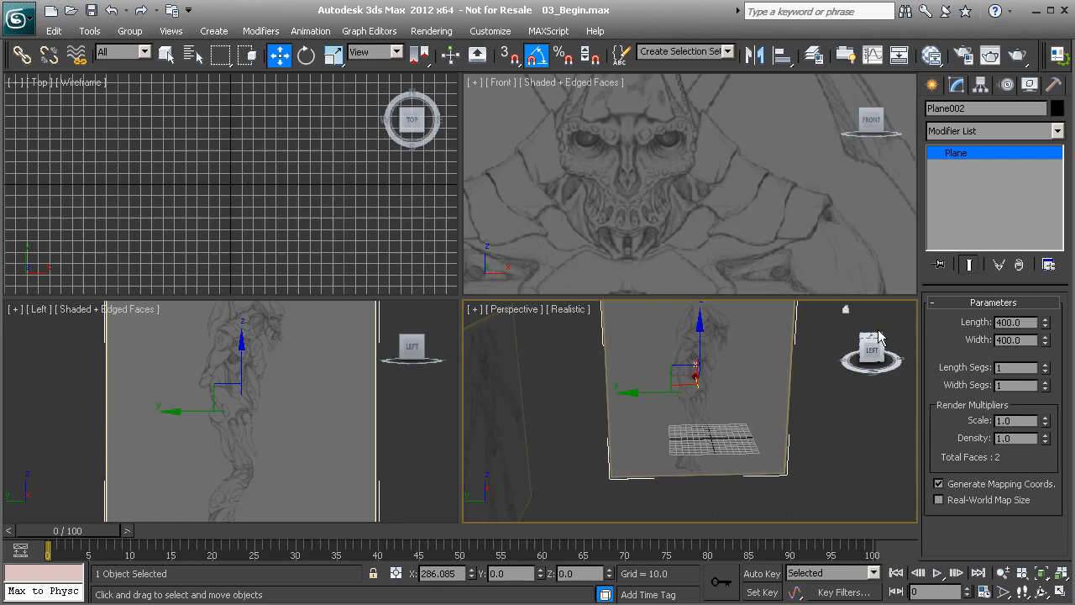
pyautogui.scroll(-3, 714, 360)
pyautogui.moveTo(734, 370); pyautogui.dragTo(704, 379, button='middle')
pyautogui.scroll(3, 704, 380)
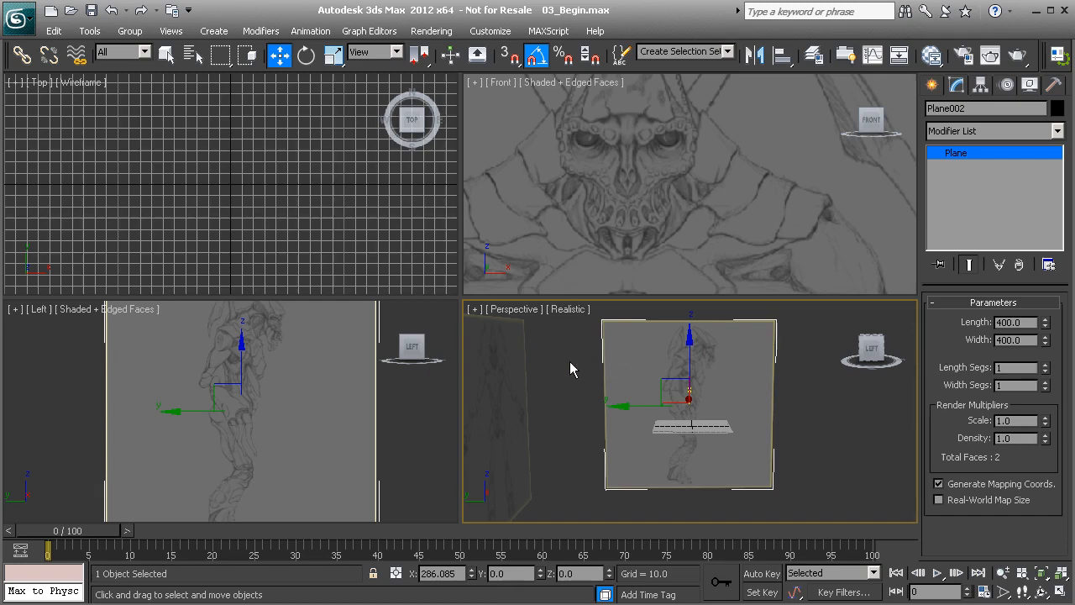
pyautogui.keyDown('alt'); pyautogui.moveTo(650, 364); pyautogui.dragTo(541, 367, button='middle'); pyautogui.keyUp('alt')
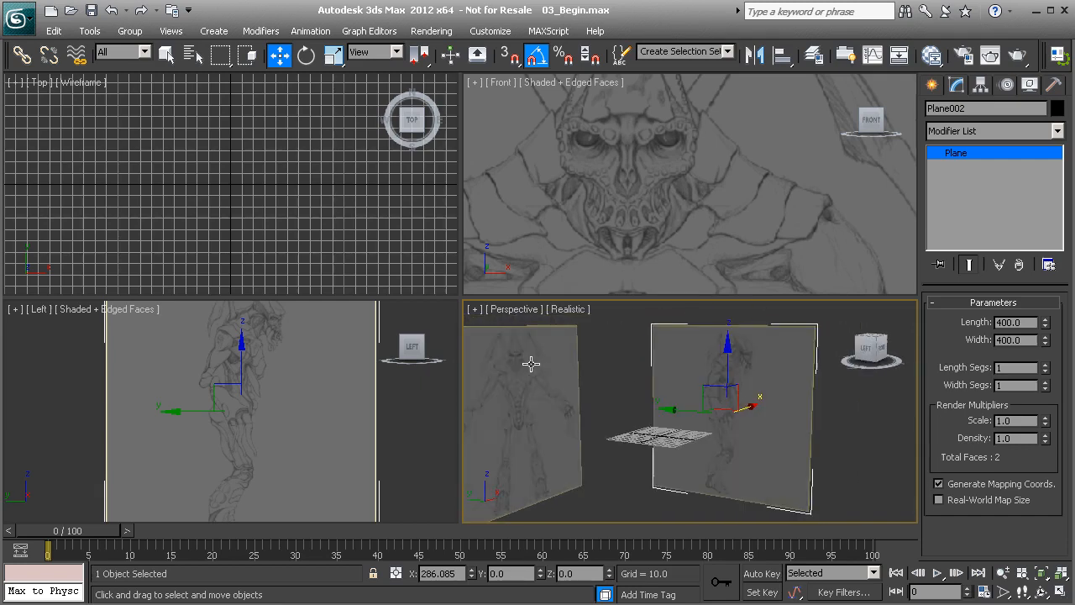
pyautogui.moveTo(690, 406)
pyautogui.keyDown('alt'); pyautogui.mouseDown(button='middle')
pyautogui.moveTo(714, 401)
pyautogui.moveTo(644, 410)
pyautogui.moveTo(711, 405)
pyautogui.moveTo(709, 417)
pyautogui.moveTo(679, 422)
pyautogui.mouseUp(button='middle'); pyautogui.keyUp('alt')
pyautogui.moveTo(778, 415); pyautogui.dragTo(870, 393)
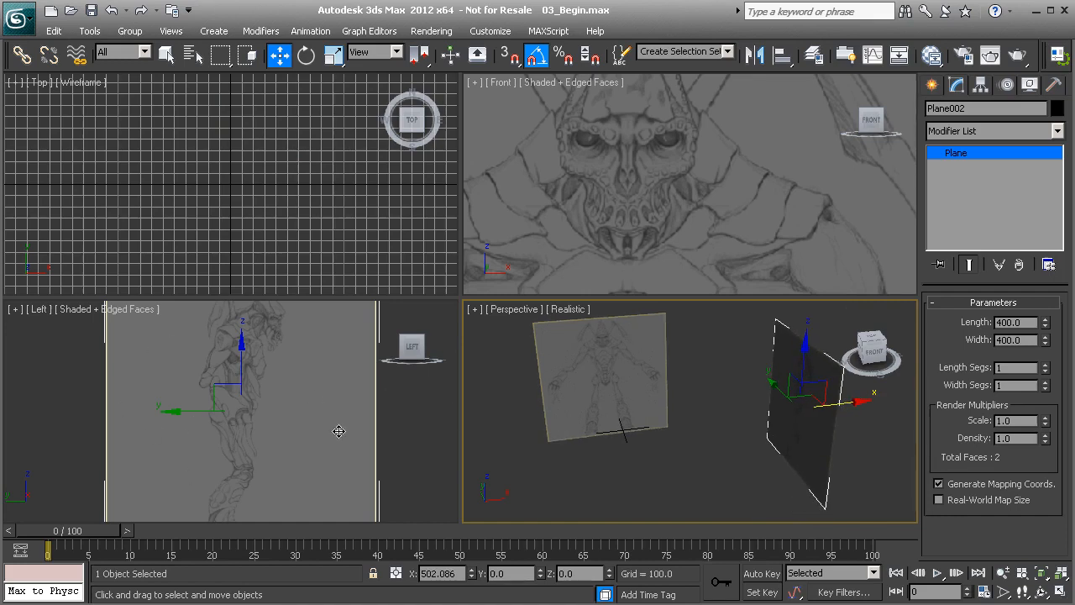
pyautogui.moveTo(733, 462); pyautogui.dragTo(736, 468, button='middle')
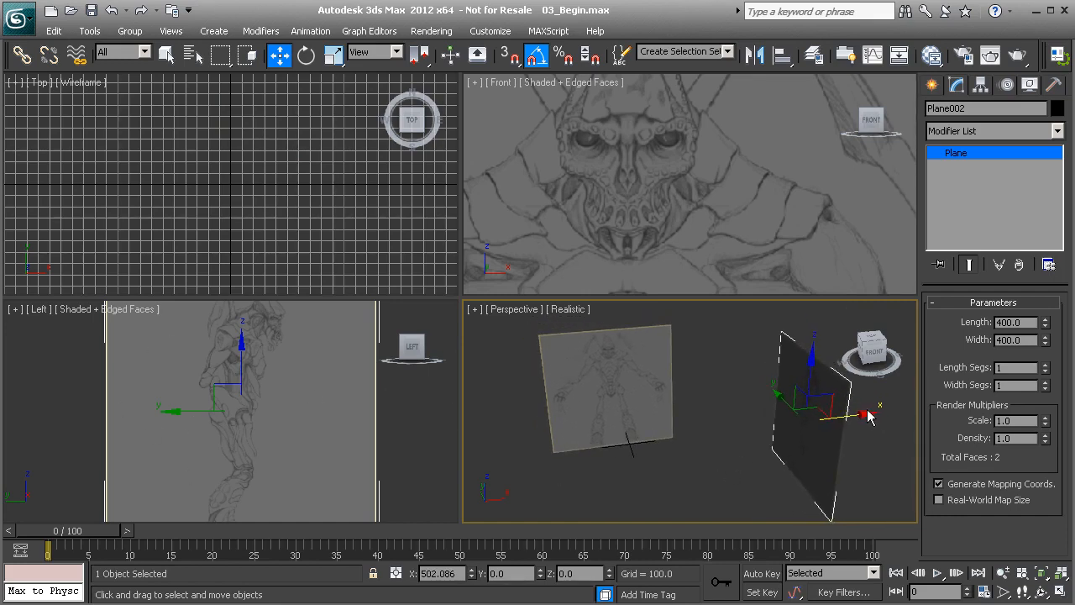
# - Nudge the side image plane slightly farther from the origin along X
pyautogui.click(718, 416)
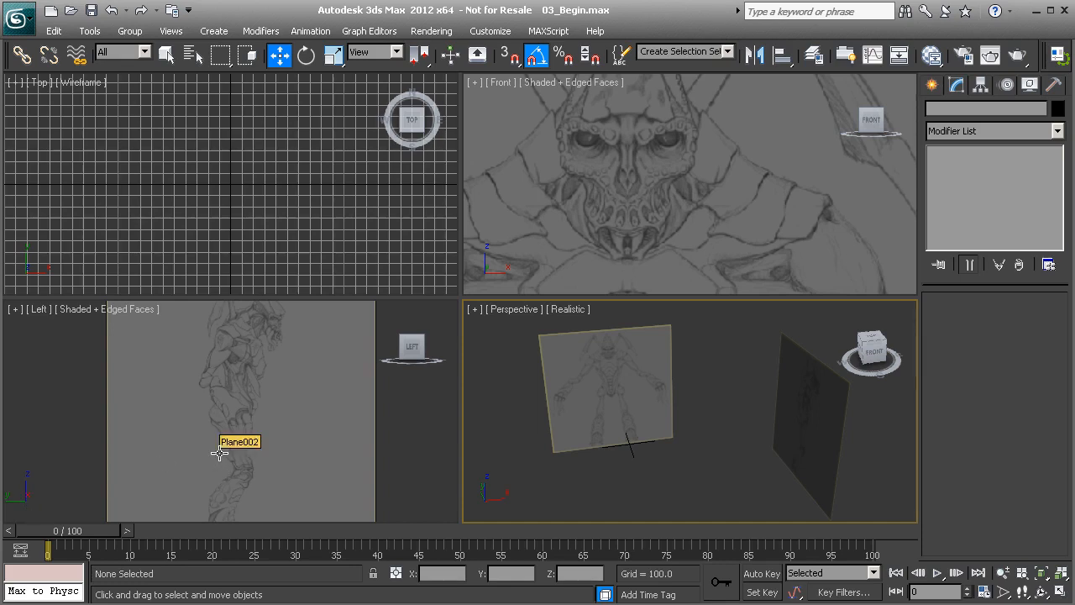
pyautogui.click(777, 439)
pyautogui.moveTo(862, 417); pyautogui.dragTo(866, 417)
# - Move the front image plane away from the origin along Y to about 796
pyautogui.click(605, 367)
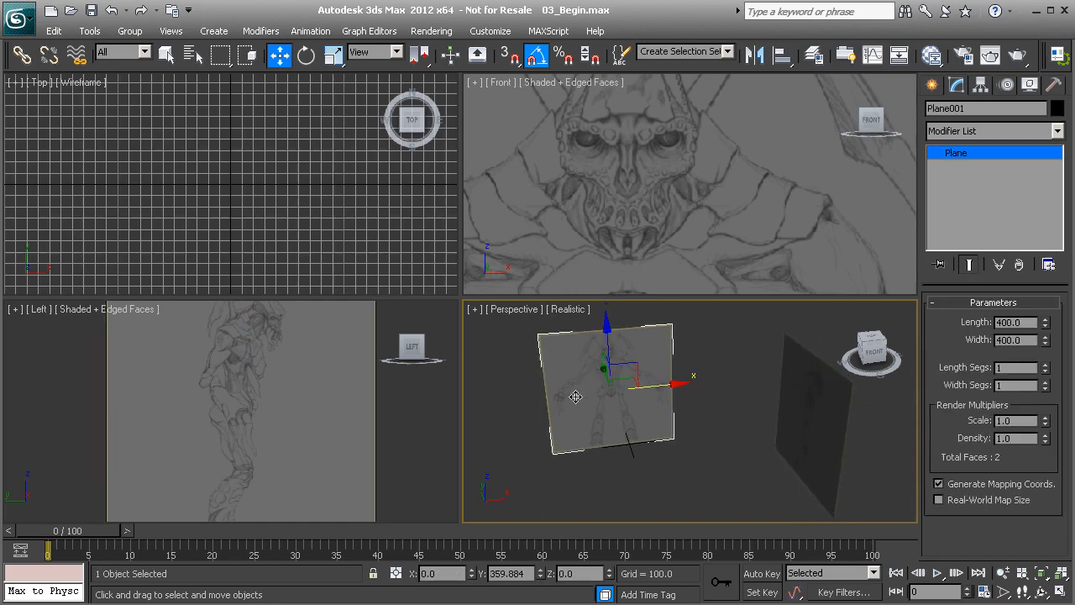
pyautogui.moveTo(543, 392); pyautogui.dragTo(582, 409, button='middle')
pyautogui.moveTo(579, 409); pyautogui.dragTo(636, 421)
pyautogui.moveTo(636, 420)
pyautogui.keyDown('alt'); pyautogui.mouseDown(button='middle')
pyautogui.moveTo(593, 413)
pyautogui.moveTo(574, 430)
pyautogui.moveTo(621, 417)
pyautogui.mouseUp(button='middle'); pyautogui.keyUp('alt')
pyautogui.click(574, 429)
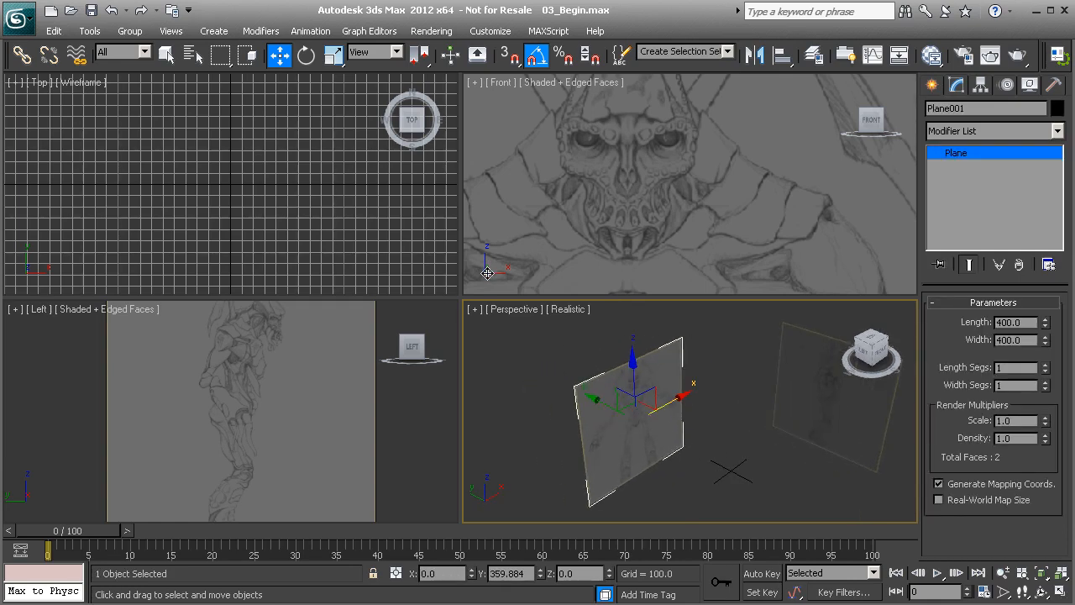
pyautogui.moveTo(590, 390); pyautogui.dragTo(516, 366)
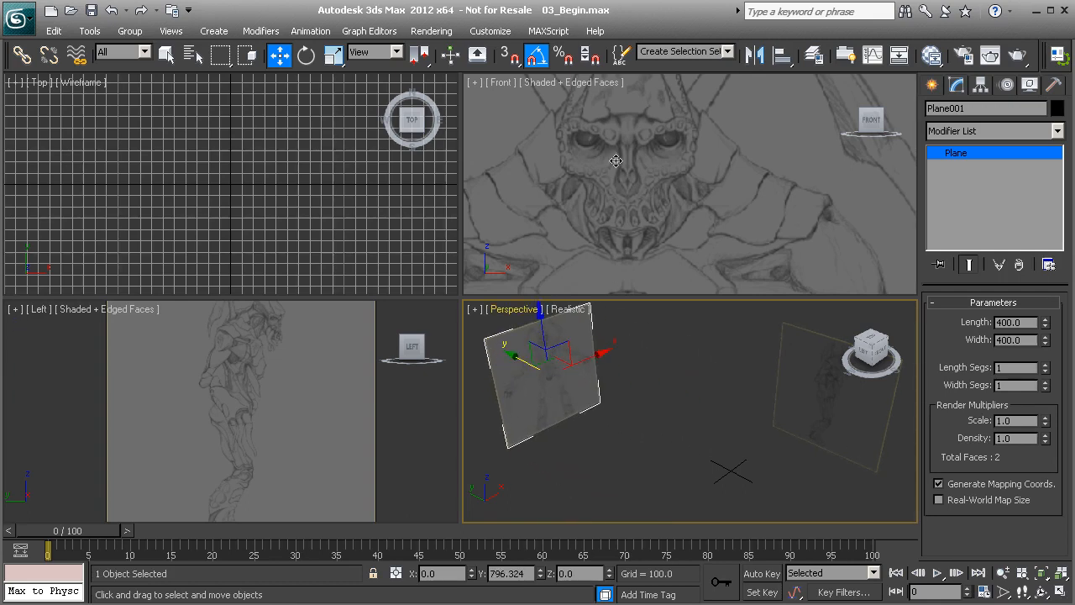
# - Frame the character's upper body in the Front viewport and move the front image plane back toward the origin along Y
pyautogui.moveTo(644, 201); pyautogui.dragTo(723, 203, button='middle')
pyautogui.scroll(-6, 720, 208)
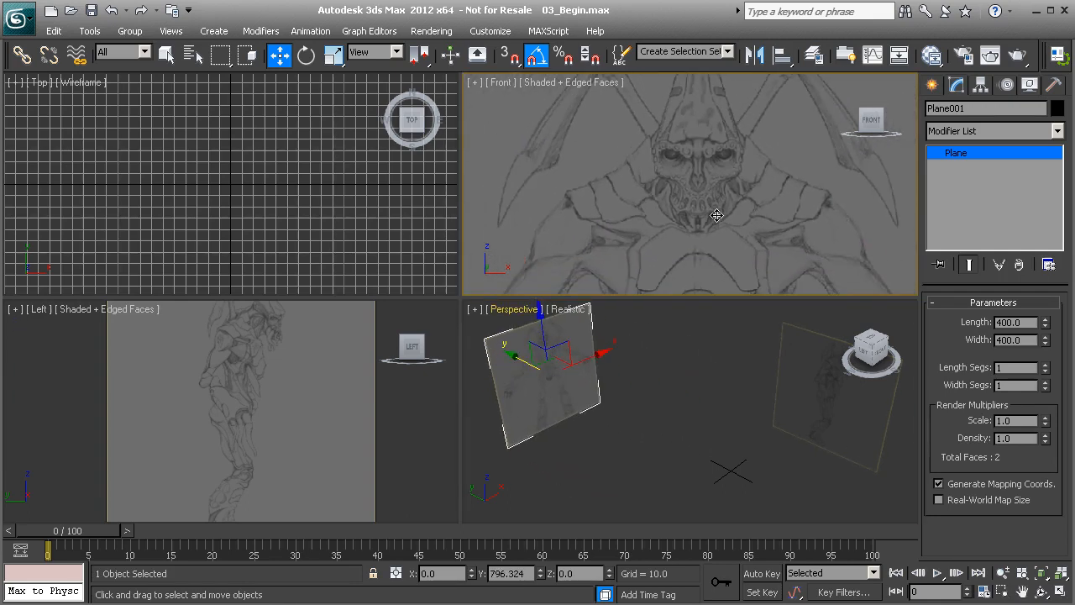
pyautogui.keyDown('alt'); pyautogui.moveTo(738, 371); pyautogui.dragTo(738, 393, button='middle'); pyautogui.keyUp('alt')
pyautogui.moveTo(512, 326); pyautogui.dragTo(567, 367)
pyautogui.keyDown('alt'); pyautogui.moveTo(708, 425); pyautogui.dragTo(696, 371, button='middle'); pyautogui.keyUp('alt')
pyautogui.scroll(-2, 663, 400)
# - Select both image planes and review their shared display settings in Object Properties
pyautogui.moveTo(602, 336); pyautogui.dragTo(771, 411)
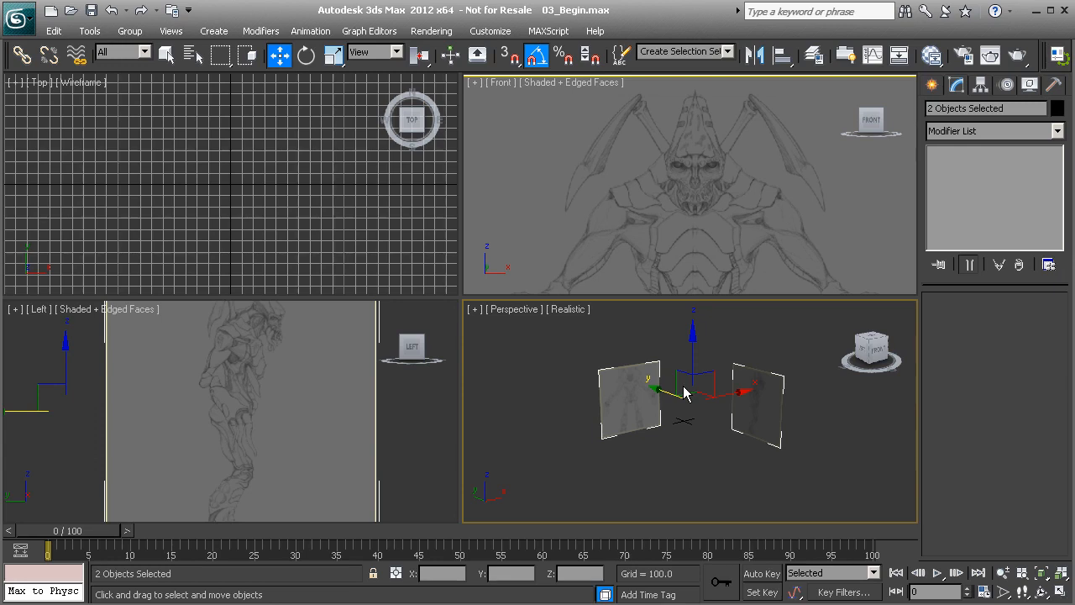
pyautogui.rightClick(640, 400)
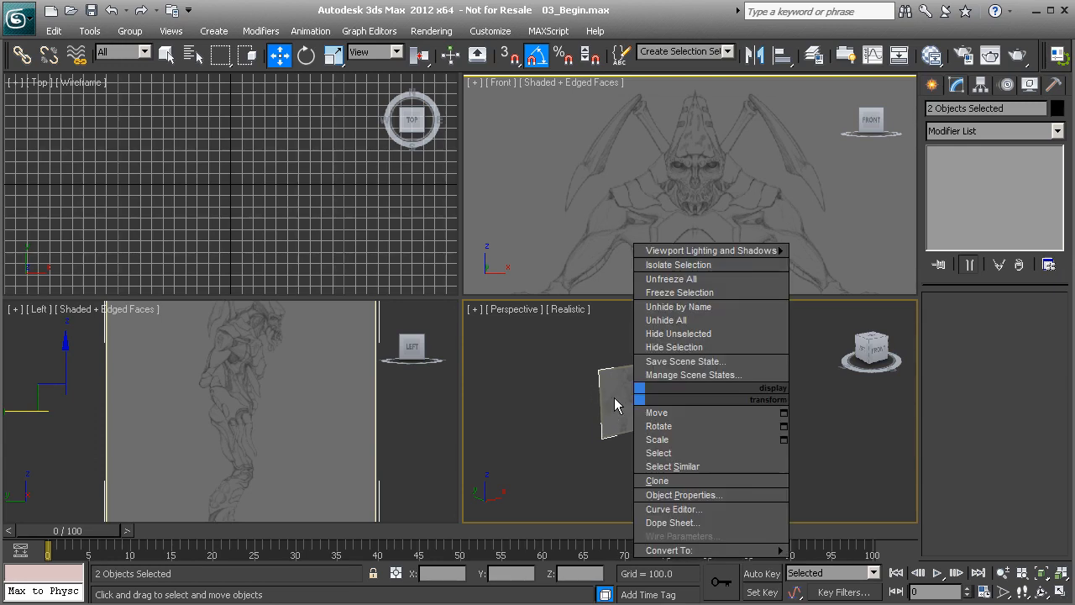
pyautogui.click(682, 495)
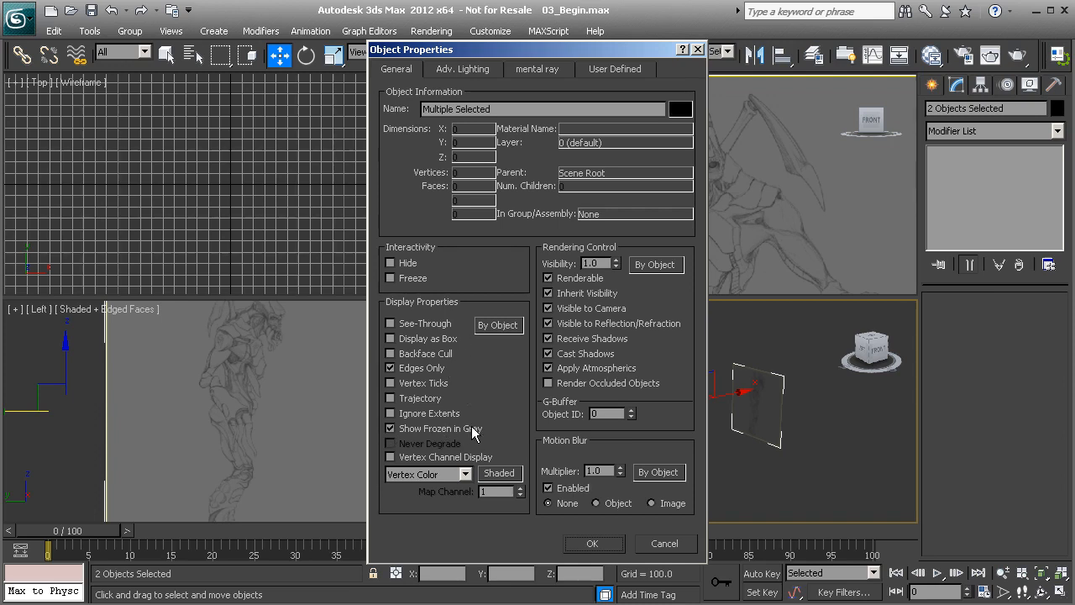
pyautogui.click(592, 543)
# - Try freezing both image planes with Show Frozen in Gray enabled, and unfreeze them
pyautogui.rightClick(737, 395)
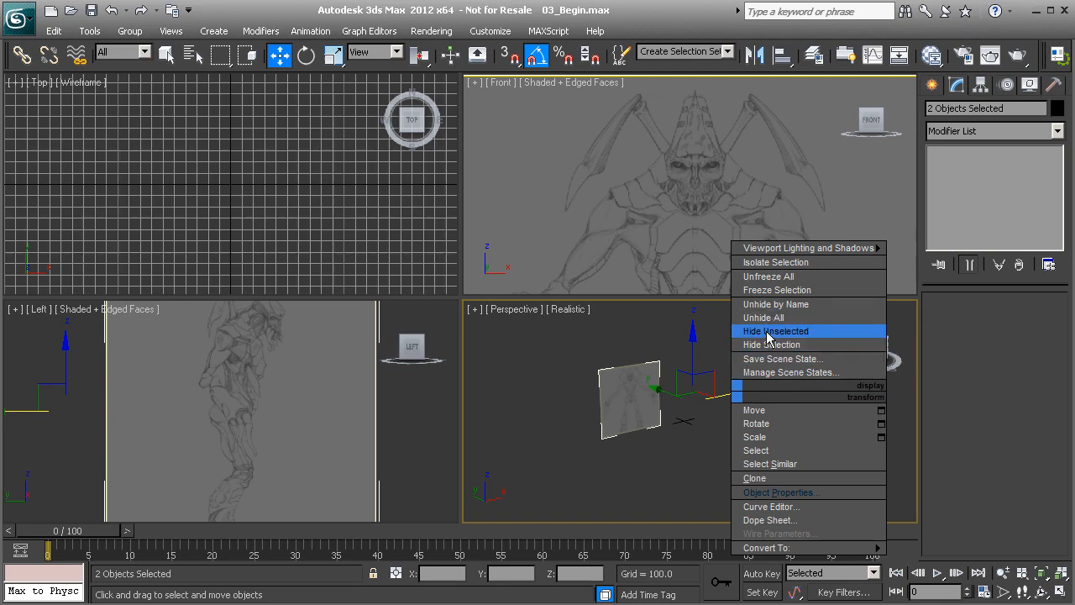
pyautogui.click(771, 291)
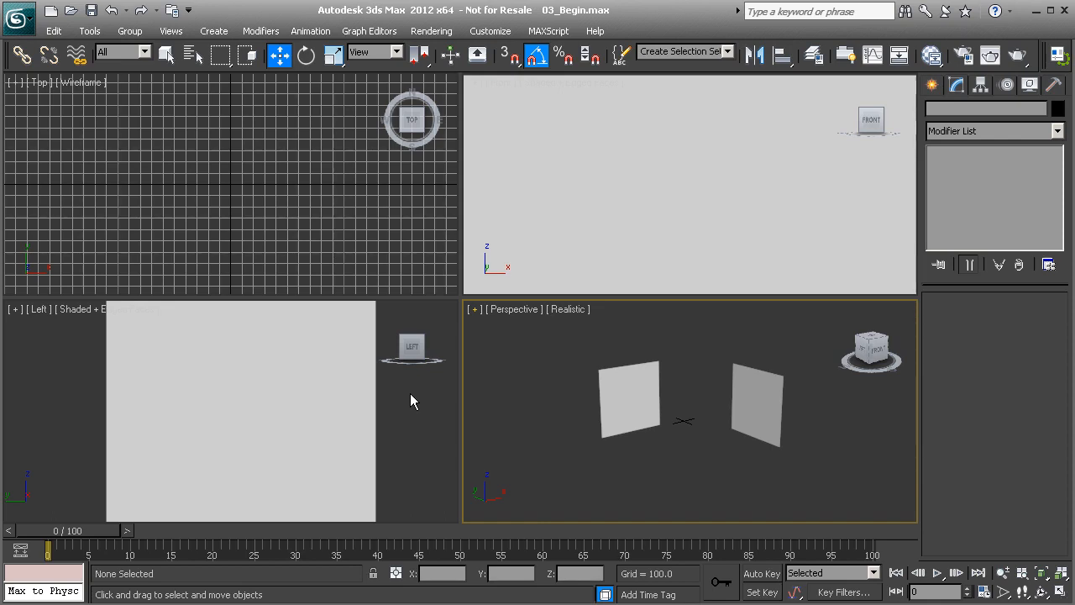
pyautogui.rightClick(646, 374)
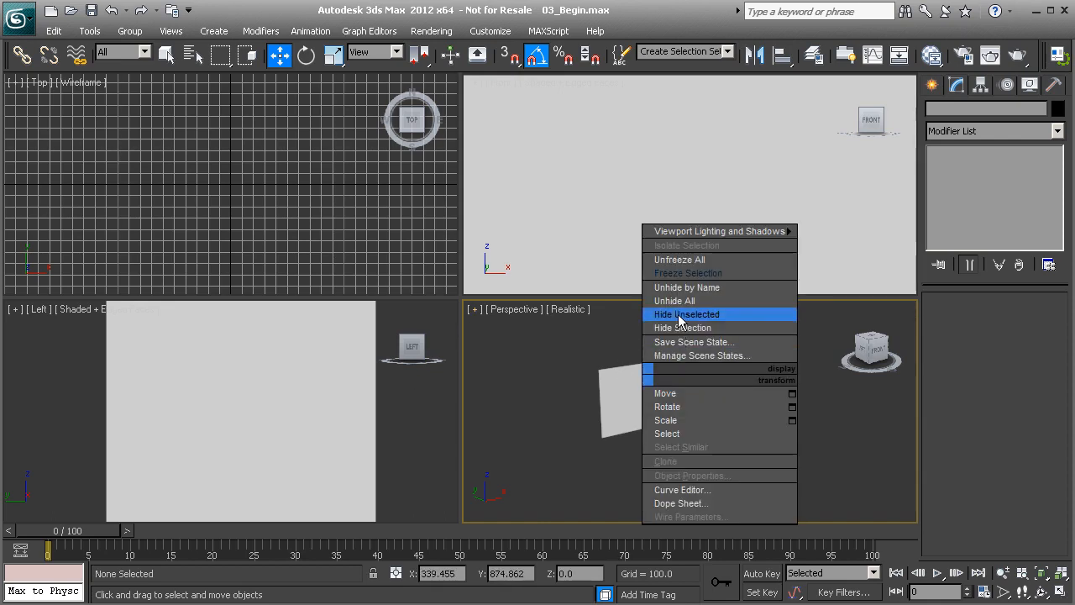
pyautogui.click(680, 259)
# - Turn off Show Frozen in Gray for both image planes and freeze them
pyautogui.moveTo(607, 333)
pyautogui.mouseDown()
pyautogui.moveTo(663, 394)
pyautogui.moveTo(765, 435)
pyautogui.mouseUp()
pyautogui.rightClick(756, 404)
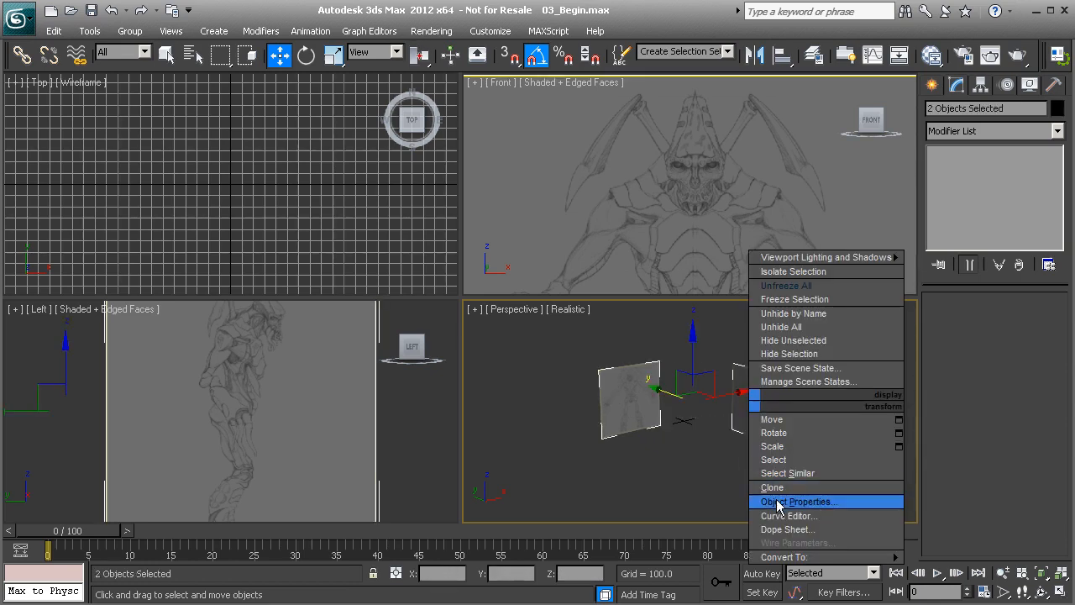
pyautogui.click(778, 502)
pyautogui.click(391, 429)
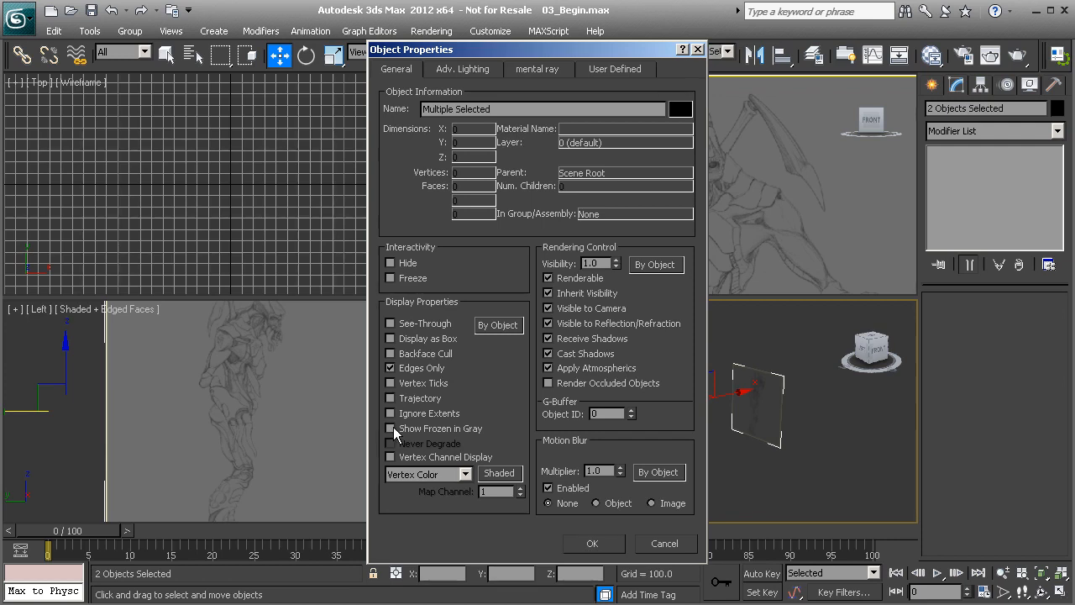
pyautogui.click(582, 539)
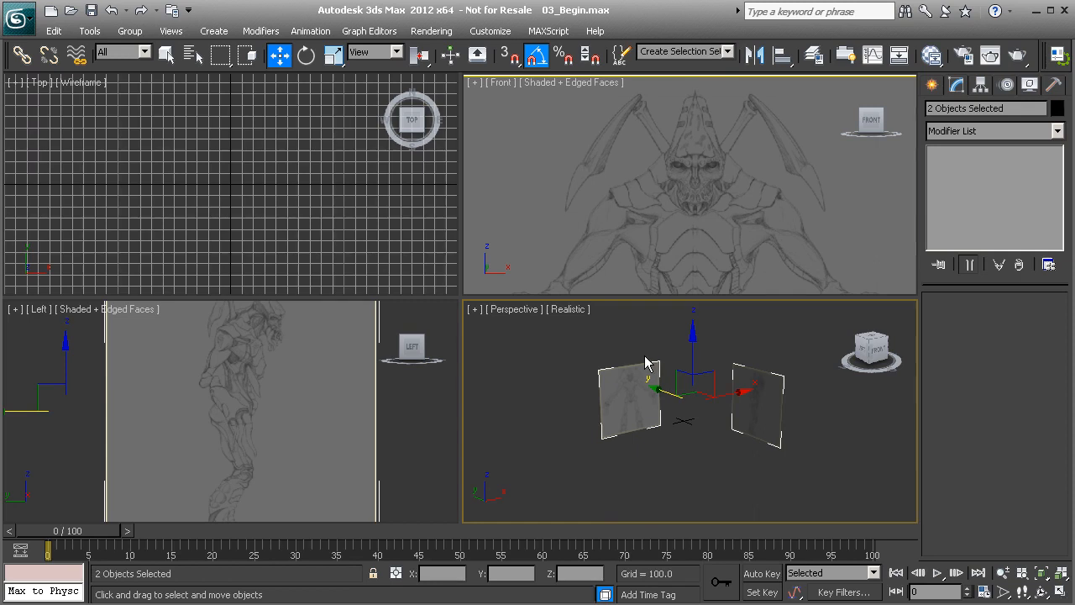
pyautogui.rightClick(646, 394)
pyautogui.click(697, 280)
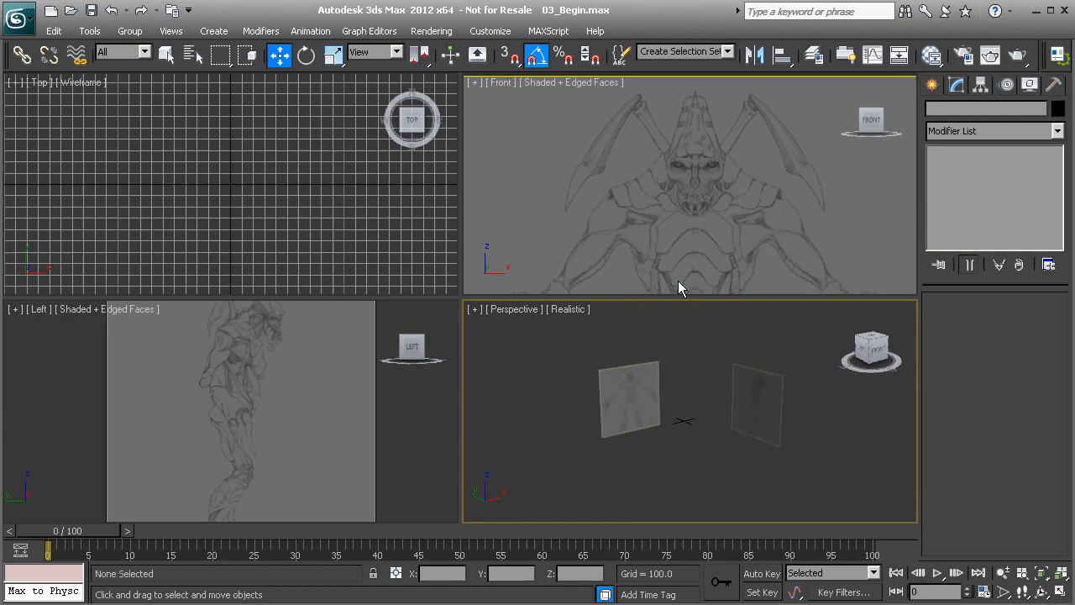
# - Try to region-select the frozen image planes in the Perspective viewport, and take a look at the Layer manager
pyautogui.moveTo(571, 331); pyautogui.dragTo(719, 414)
pyautogui.moveTo(618, 346); pyautogui.dragTo(771, 459)
pyautogui.moveTo(603, 350); pyautogui.dragTo(784, 472)
pyautogui.click(819, 61)
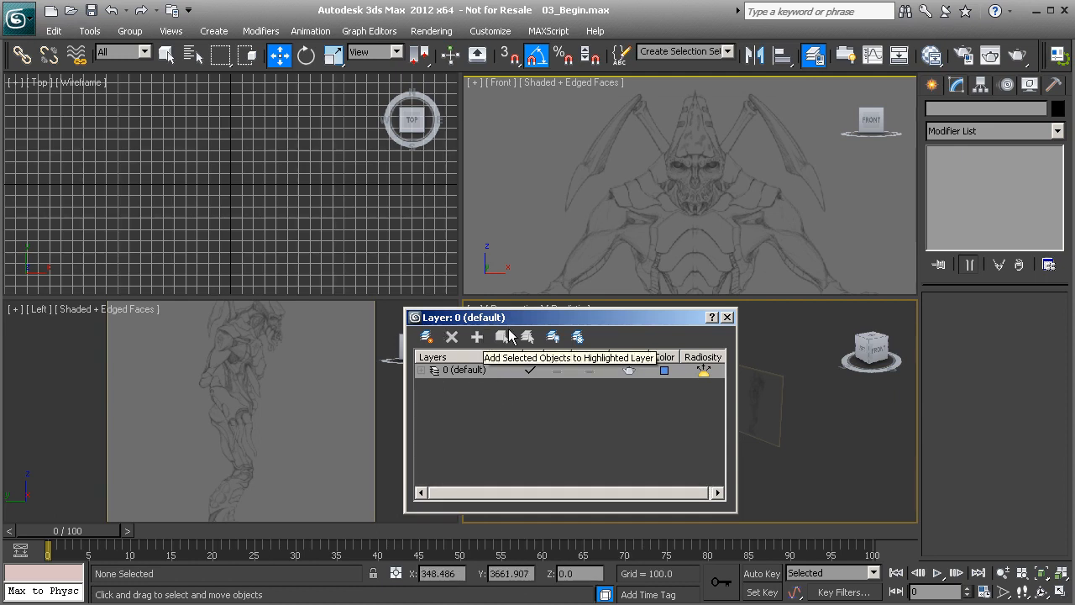
pyautogui.click(728, 317)
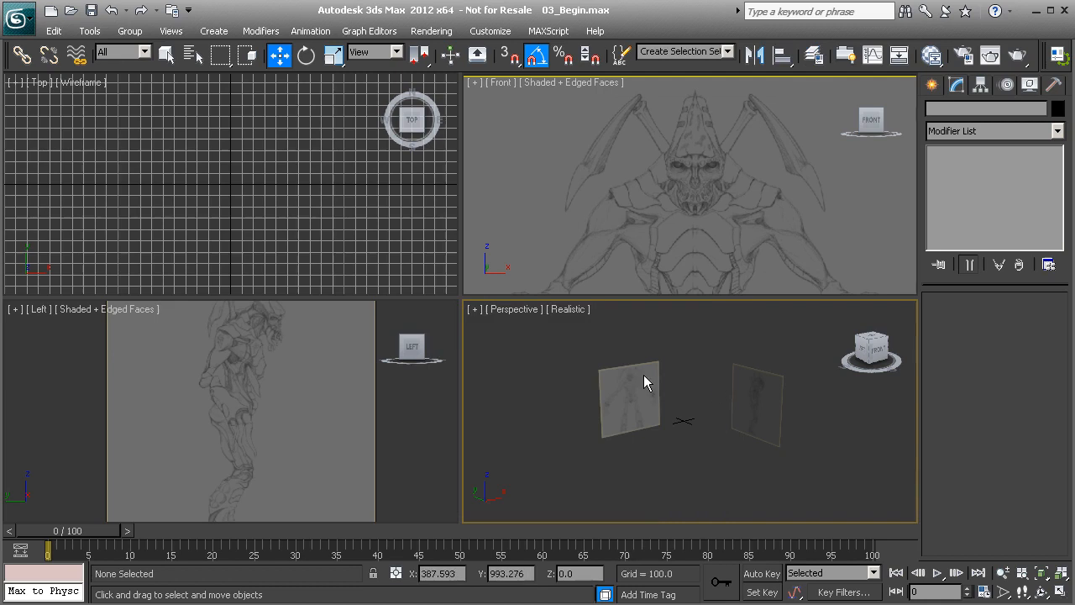
# - Maximize the Perspective viewport and inspect the references in Front and Left views with the grid hidden
pyautogui.scroll(4, 632, 378)
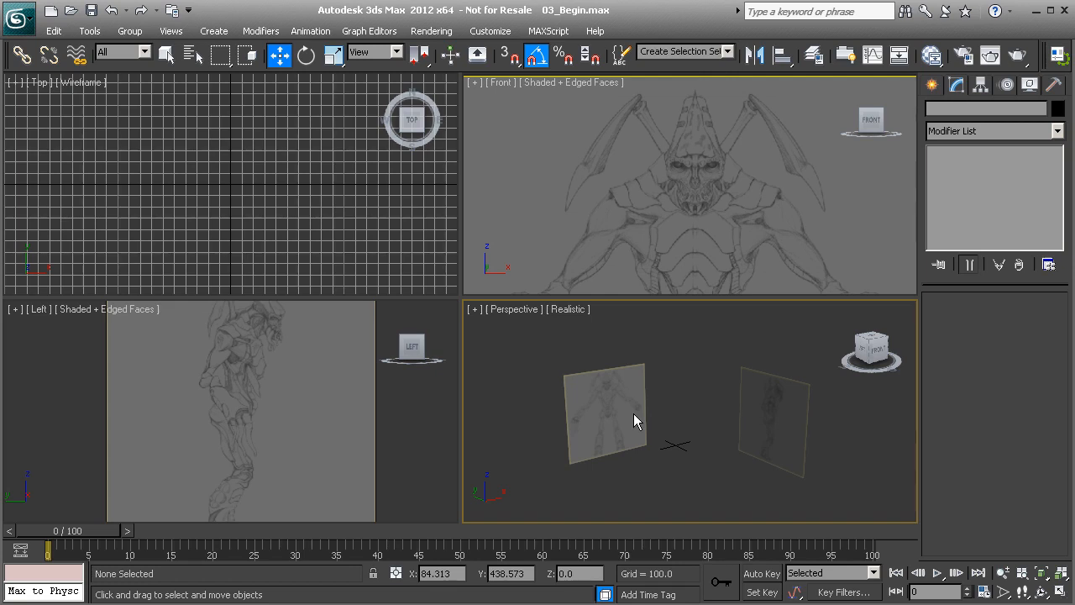
pyautogui.hotkey('alt', 'w')
pyautogui.moveTo(429, 251)
pyautogui.mouseDown(button='middle')
pyautogui.moveTo(493, 283)
pyautogui.moveTo(429, 370)
pyautogui.mouseUp(button='middle')
pyautogui.press('f')
pyautogui.press('g')
pyautogui.press('l')
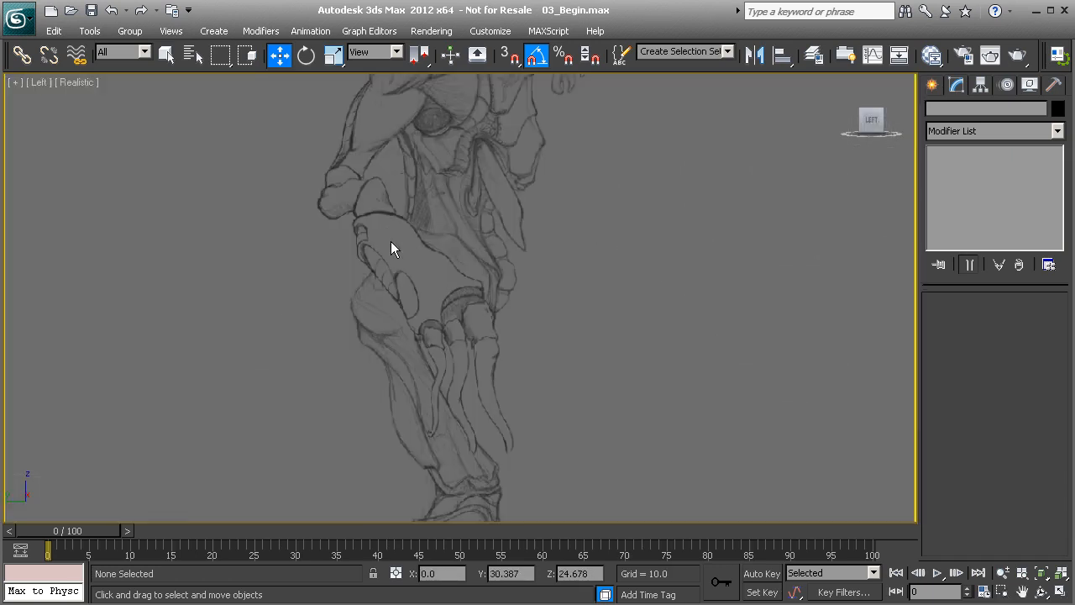
pyautogui.scroll(-5, 454, 285)
pyautogui.scroll(2, 483, 287)
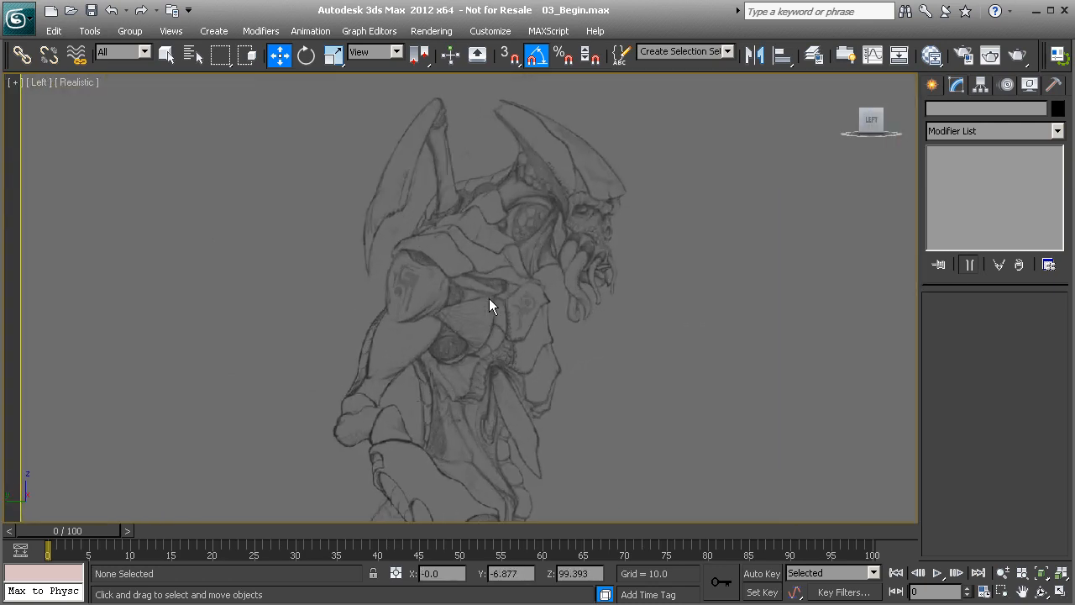
# - Return the maximized view to Perspective and view both frozen image planes together from an angle
pyautogui.press('p')
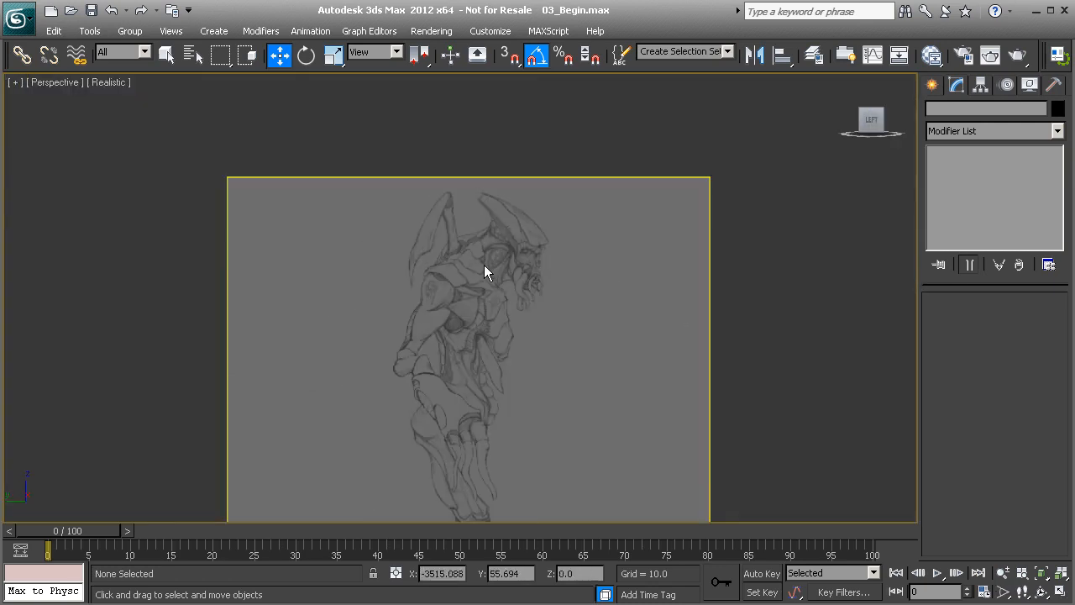
pyautogui.keyDown('alt'); pyautogui.moveTo(563, 293); pyautogui.dragTo(399, 316, button='middle'); pyautogui.keyUp('alt')
pyautogui.scroll(-3, 475, 326)
pyautogui.scroll(5, 420, 319)
pyautogui.moveTo(519, 312); pyautogui.dragTo(543, 335, button='middle')
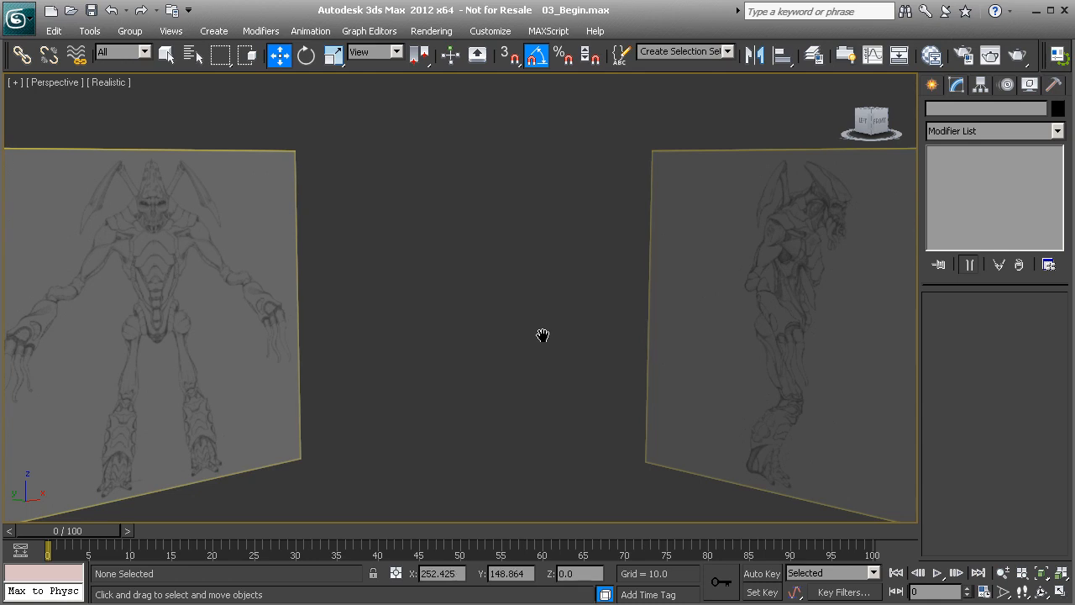